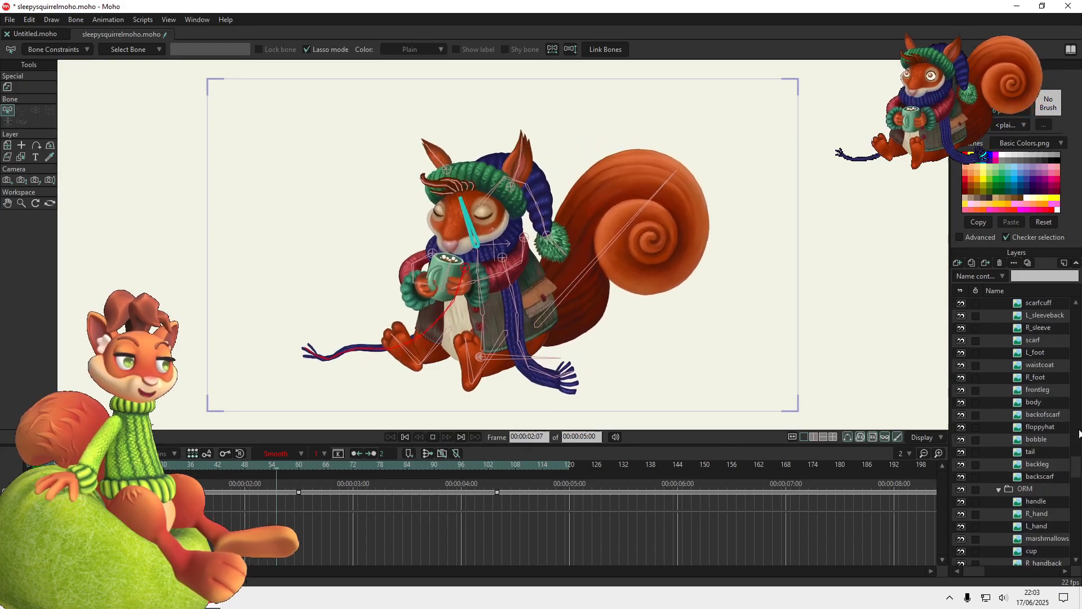
# Hide the colour layer group of the sleepy squirrel rig
pyautogui.scroll(3, 1001, 341)
pyautogui.click(960, 316)
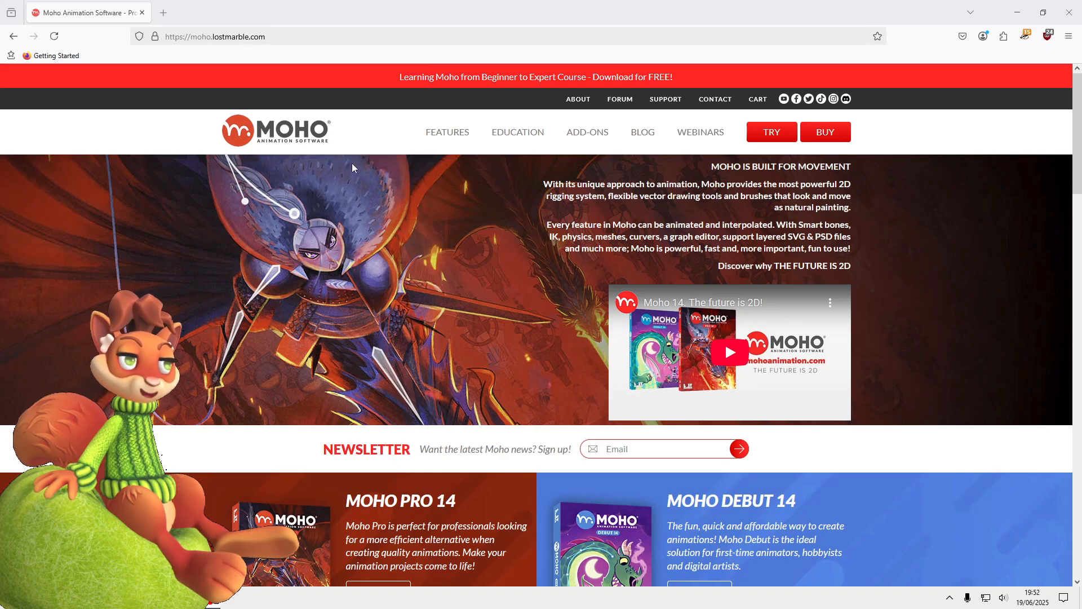
# Look through the Features and Education pages of the Moho website and open the free beginner-to-expert course
pyautogui.click(457, 140)
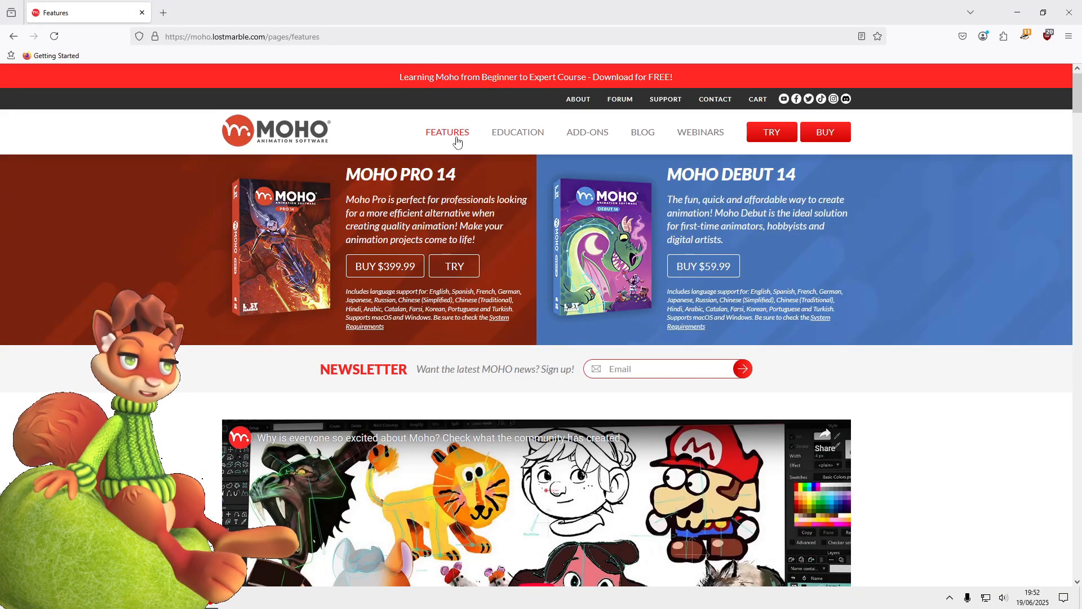
pyautogui.click(507, 131)
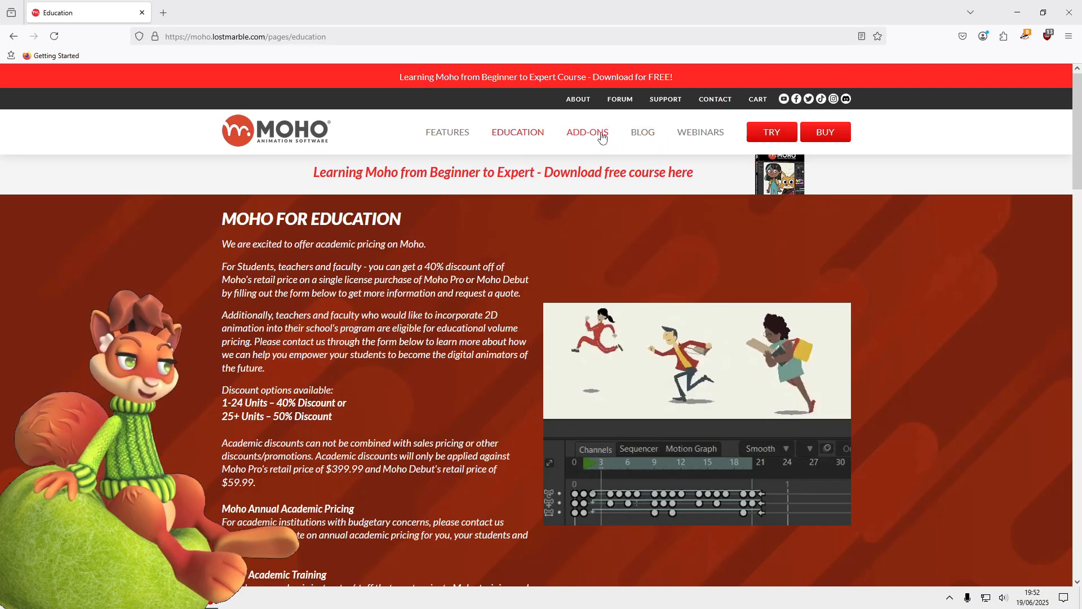
pyautogui.click(563, 172)
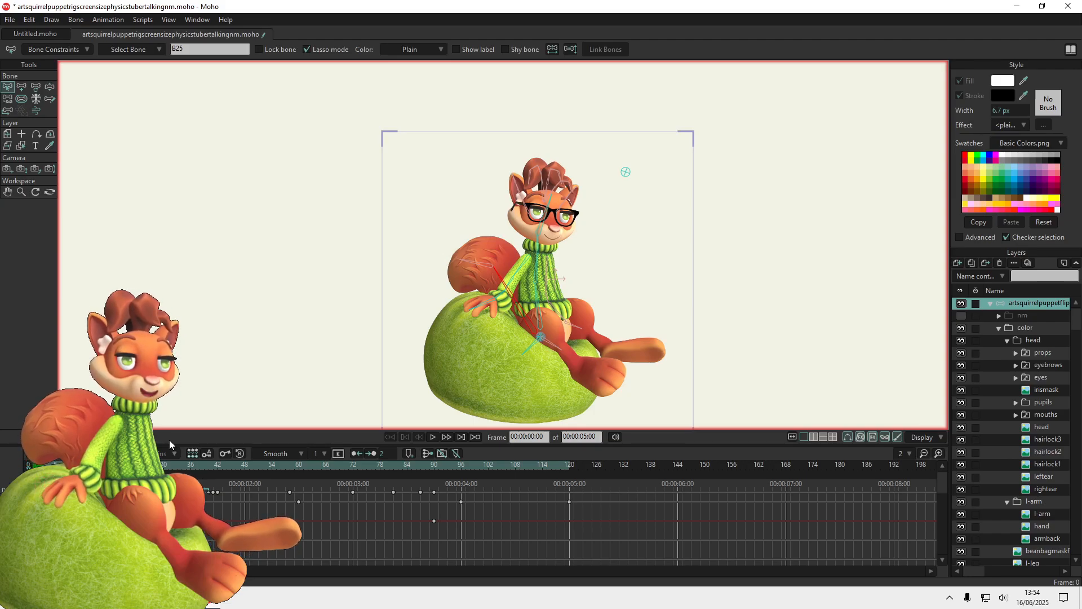
# Play the beanbag squirrel puppet's animation, and expand the settings of "Layer" in RahiTuber
pyautogui.click(434, 437)
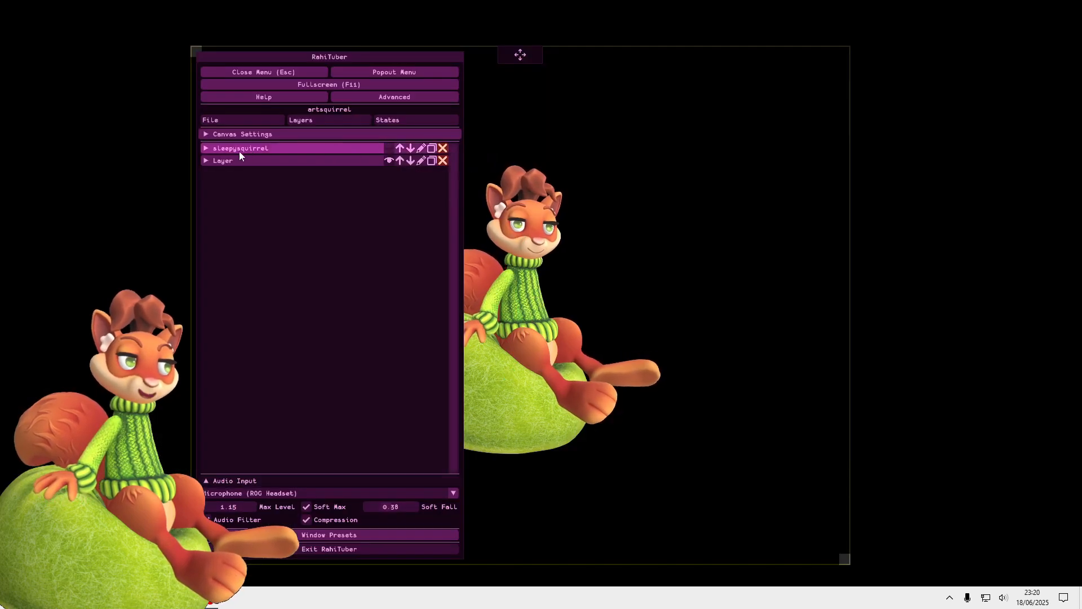
pyautogui.click(208, 160)
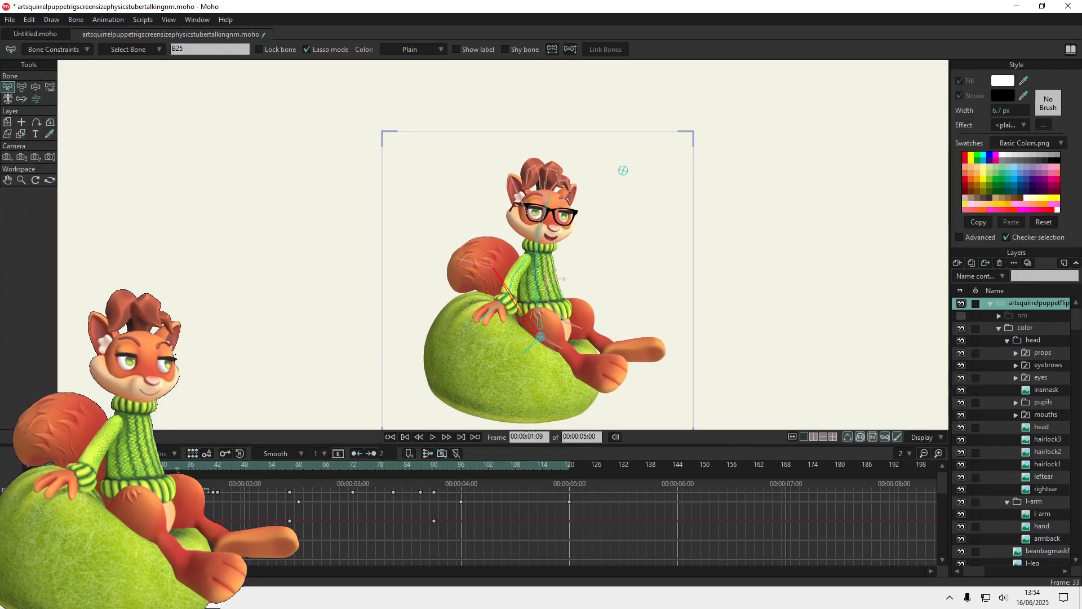
# Shift the whole squirrel puppet layer up and right to about X 0.98, Y 0.65, and scrub through the animation
pyautogui.click(7, 123)
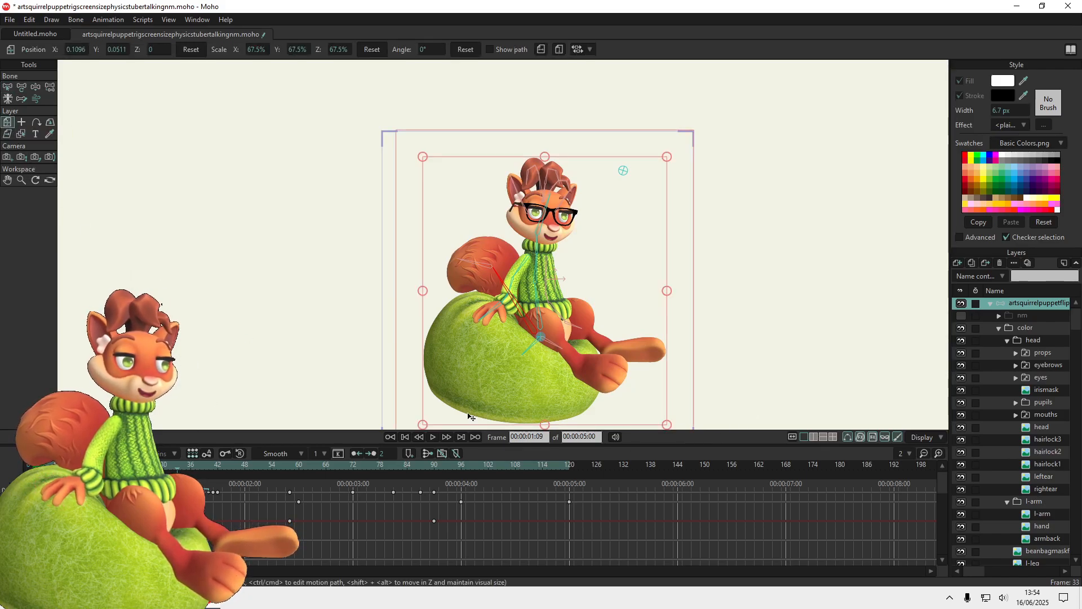
pyautogui.moveTo(480, 391); pyautogui.dragTo(609, 301)
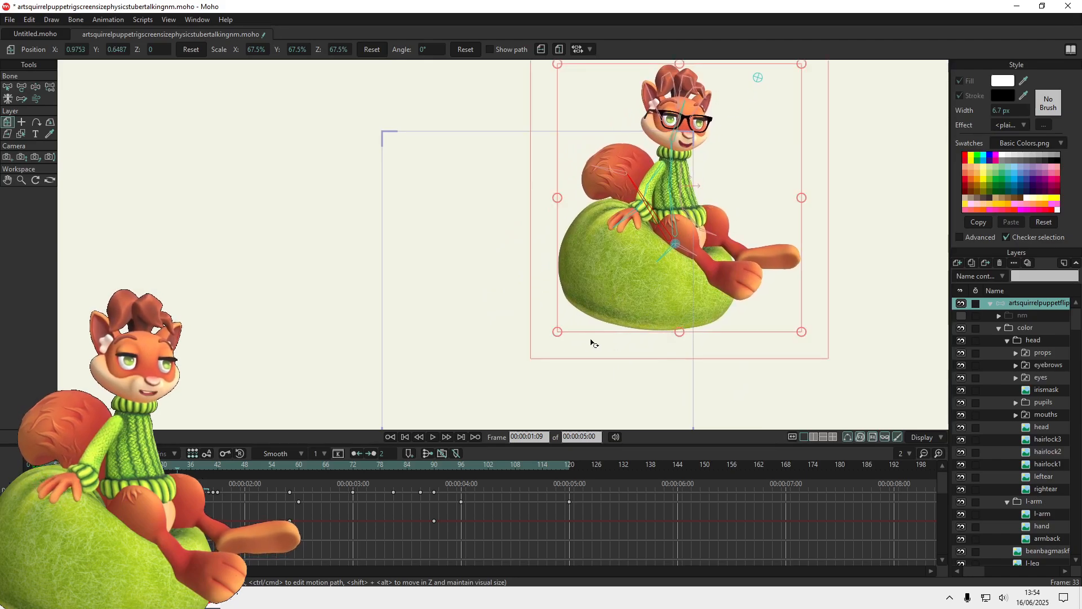
pyautogui.moveTo(248, 468); pyautogui.dragTo(397, 468)
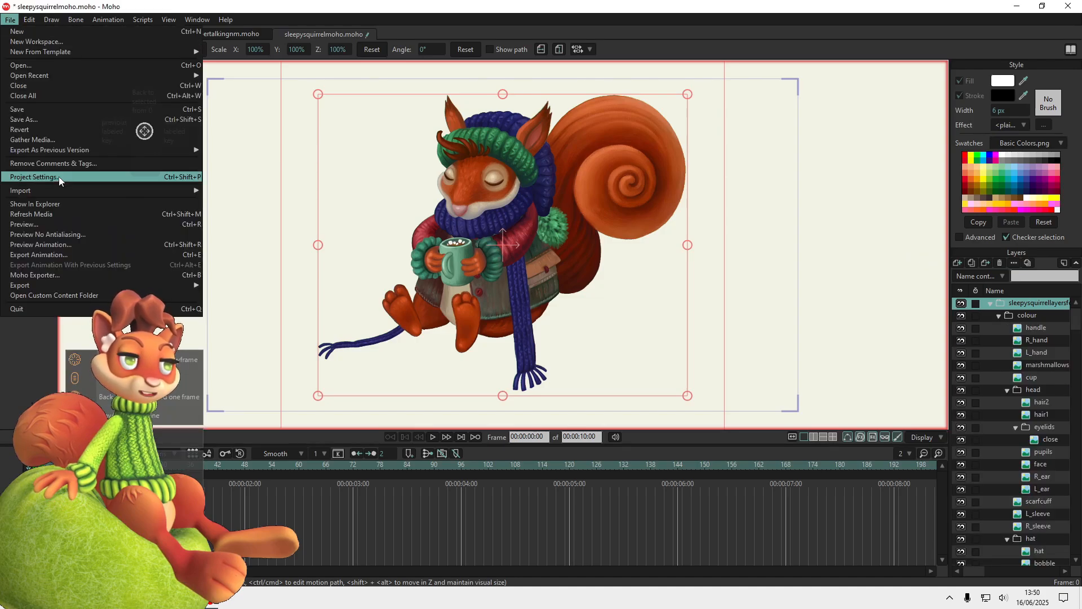
# Open the sleepy squirrel's project settings and review the available dimension presets
pyautogui.click(57, 179)
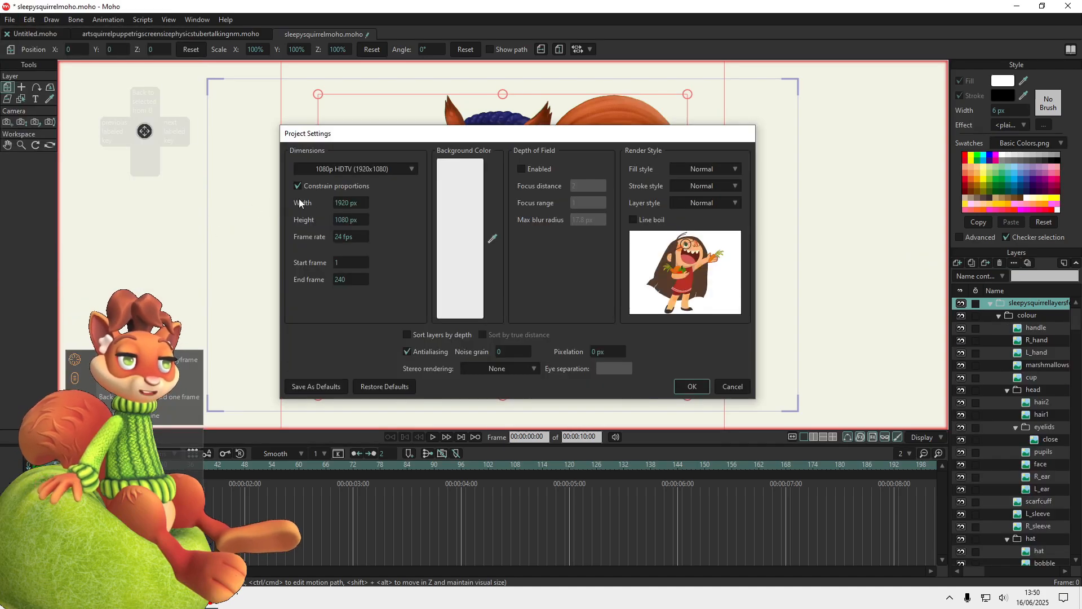
pyautogui.click(410, 170)
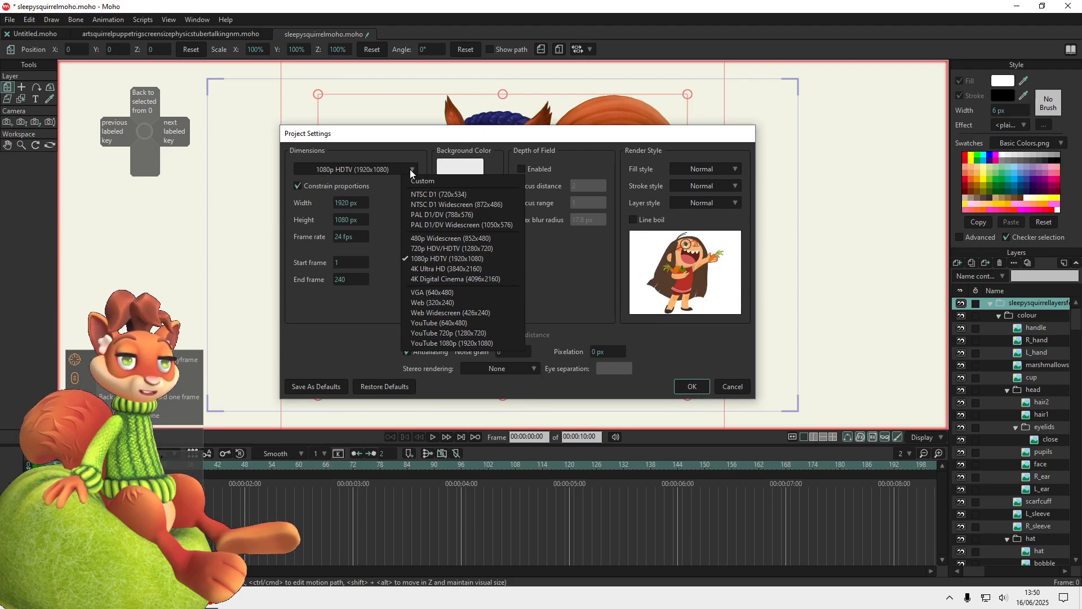
pyautogui.click(410, 169)
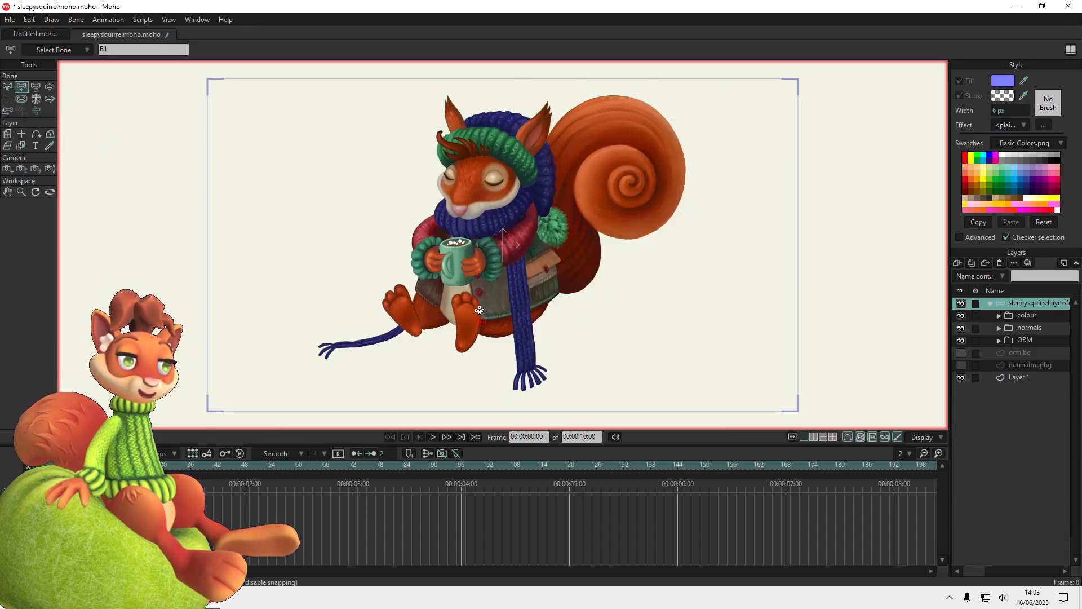
# Draw spine bones from the squirrel's hips up to the neck, hiding the scarfcuff layer and temporarily hiding the head group
pyautogui.moveTo(481, 322); pyautogui.dragTo(481, 276)
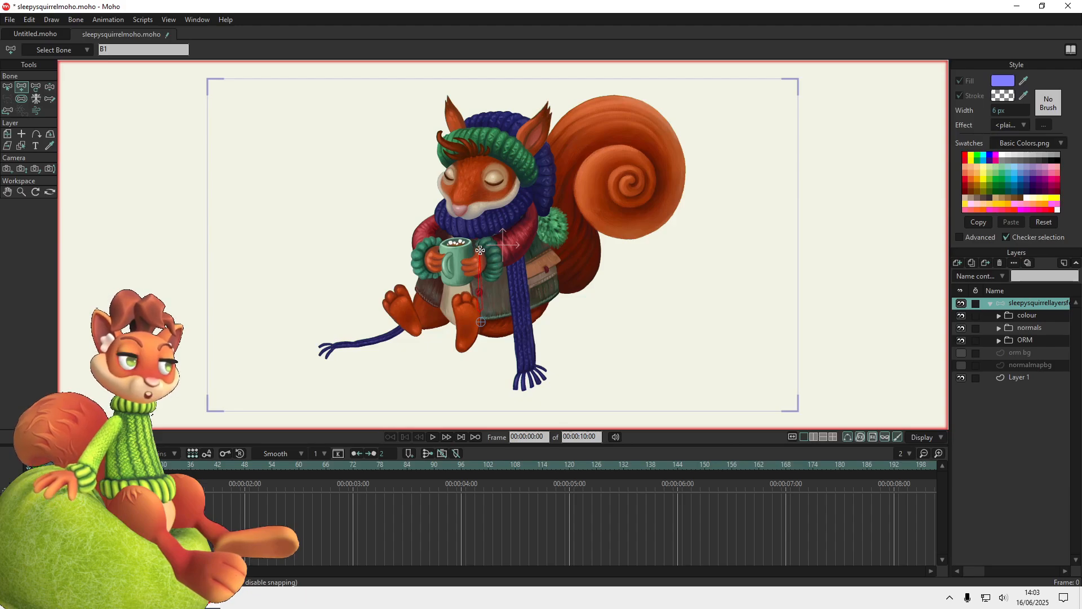
pyautogui.scroll(-5, 1000, 361)
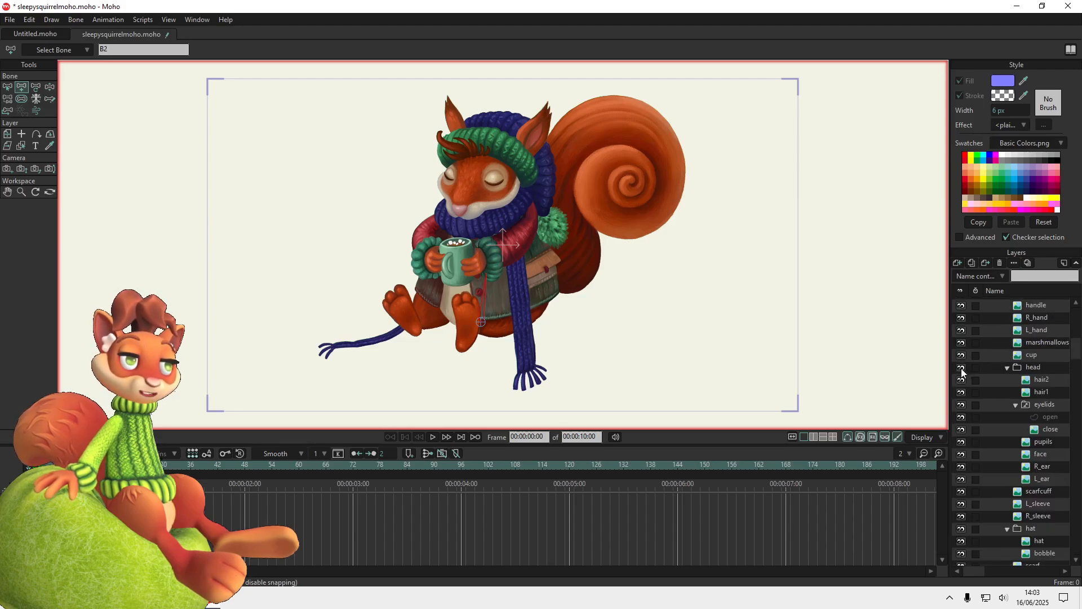
pyautogui.click(961, 367)
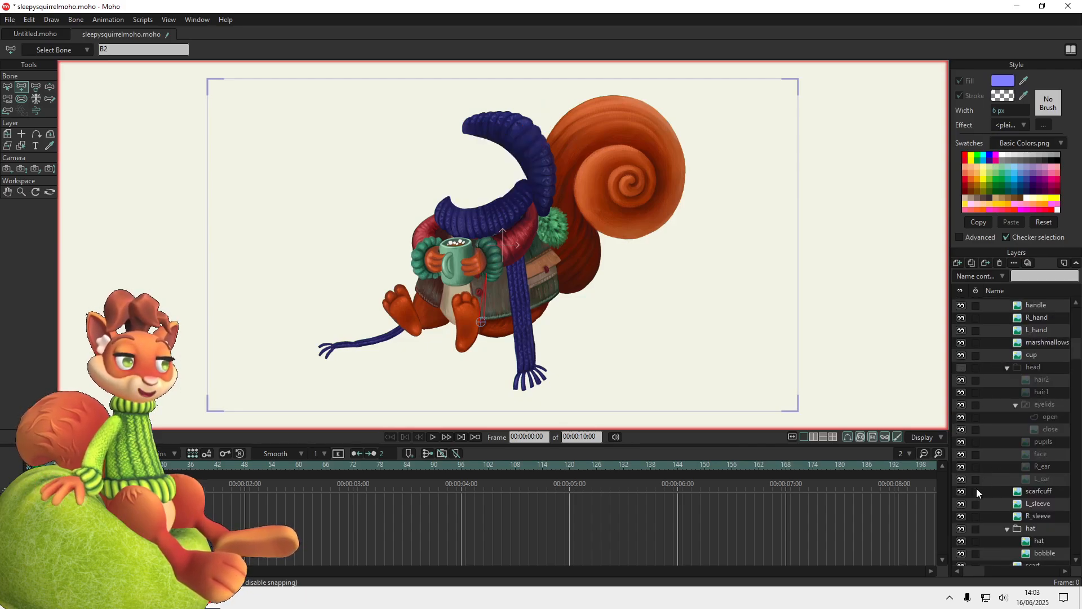
pyautogui.click(961, 493)
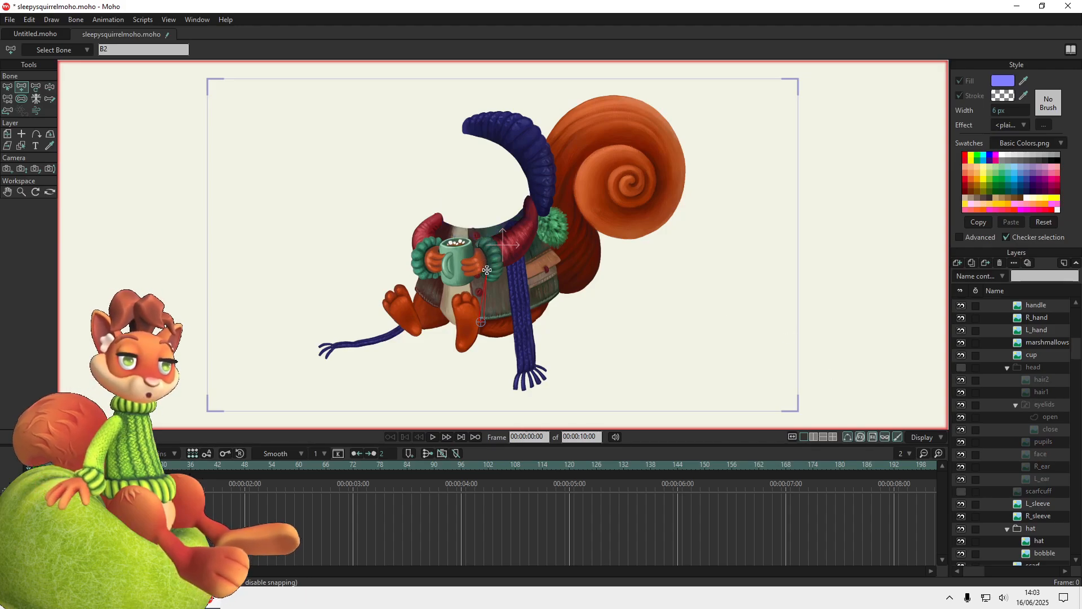
pyautogui.click(494, 226)
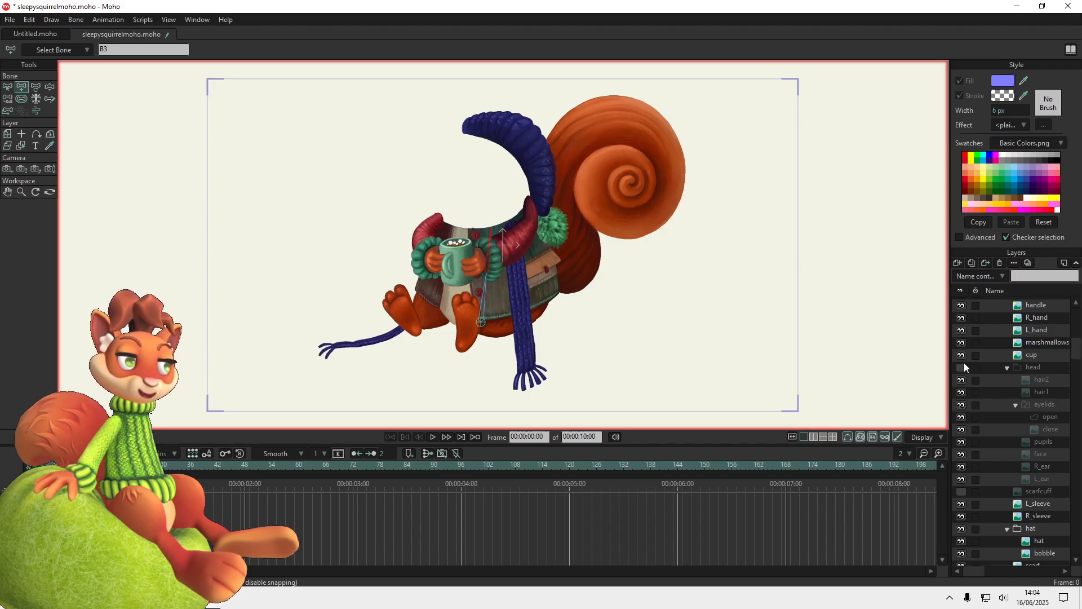
pyautogui.click(960, 369)
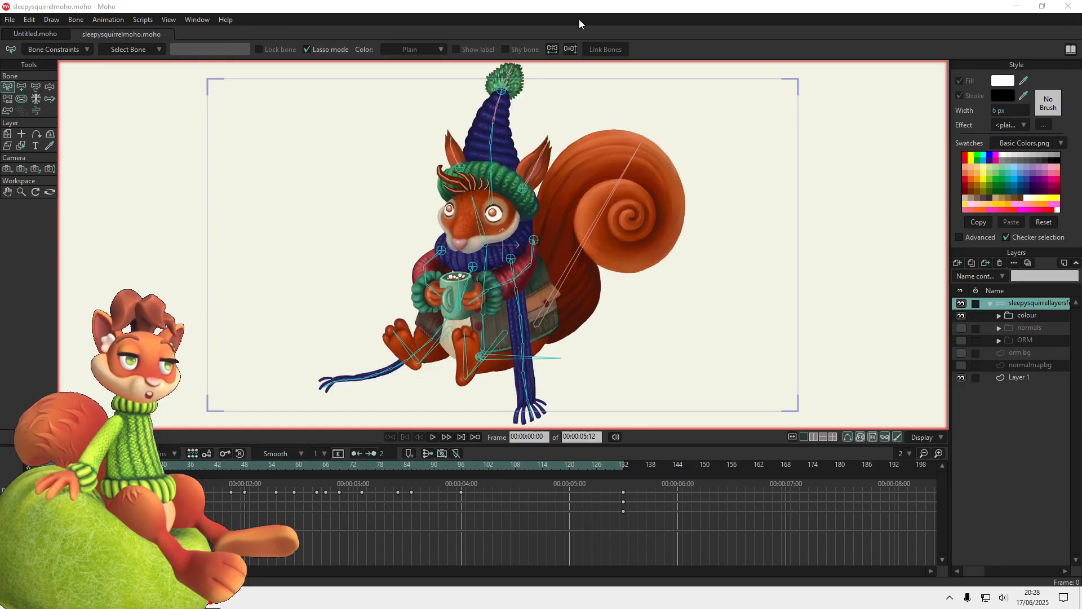
# Play the rigged sleepy squirrel's animation
pyautogui.click(553, 9)
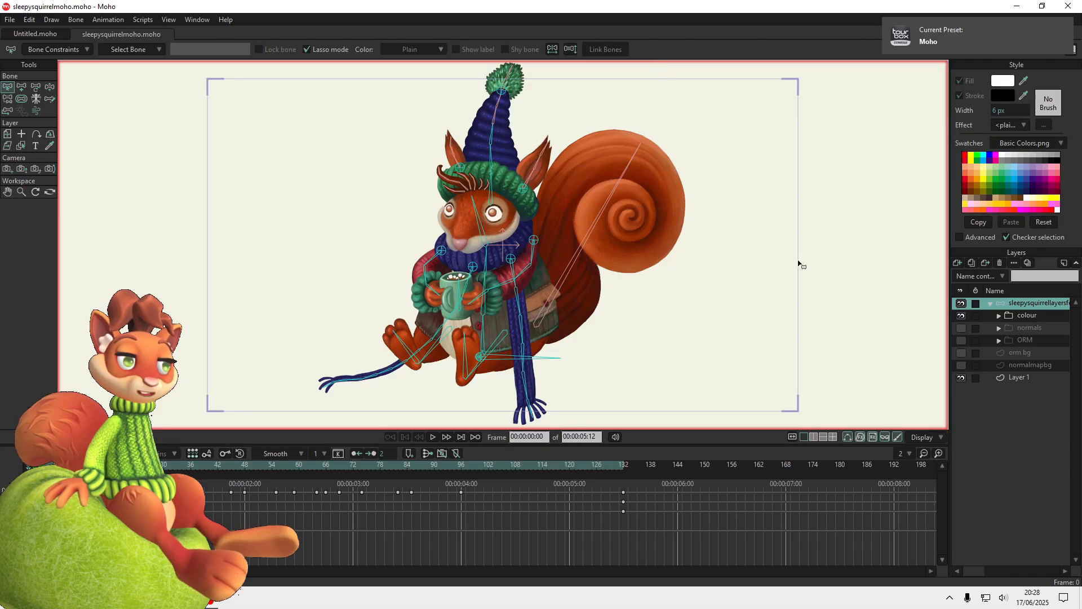
pyautogui.click(432, 437)
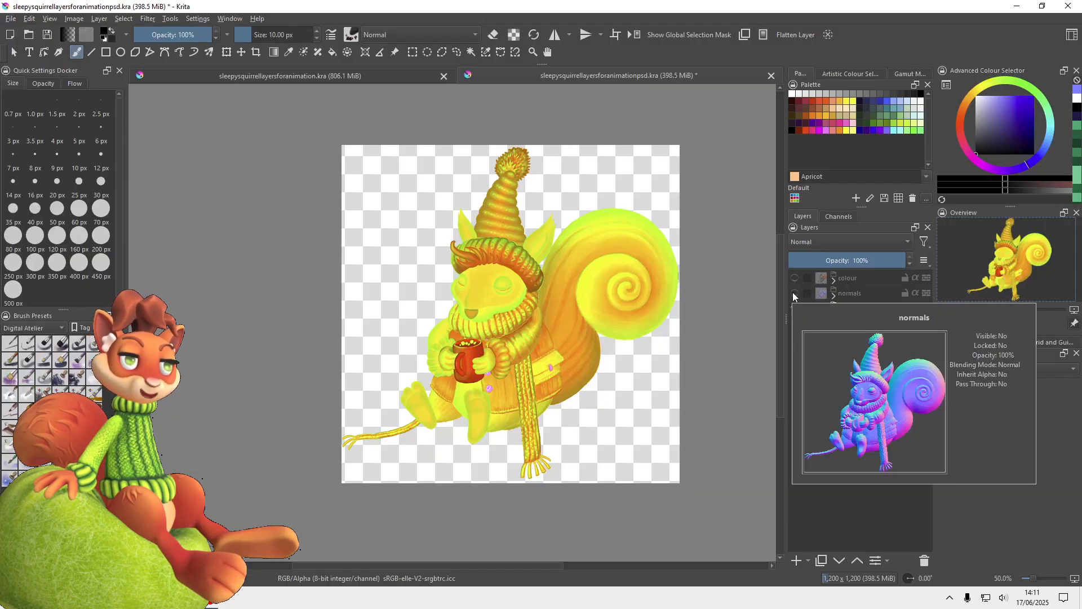
# Show the normals and colour groups in Krita, and expand the colour group to review its body-part layers
pyautogui.click(794, 293)
pyautogui.click(794, 278)
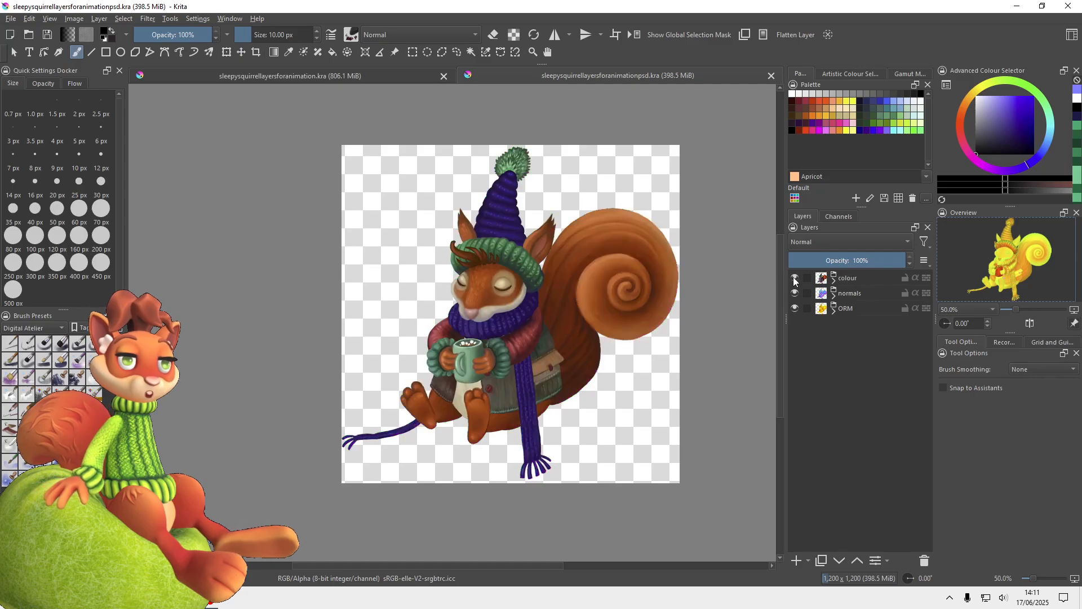
pyautogui.click(834, 279)
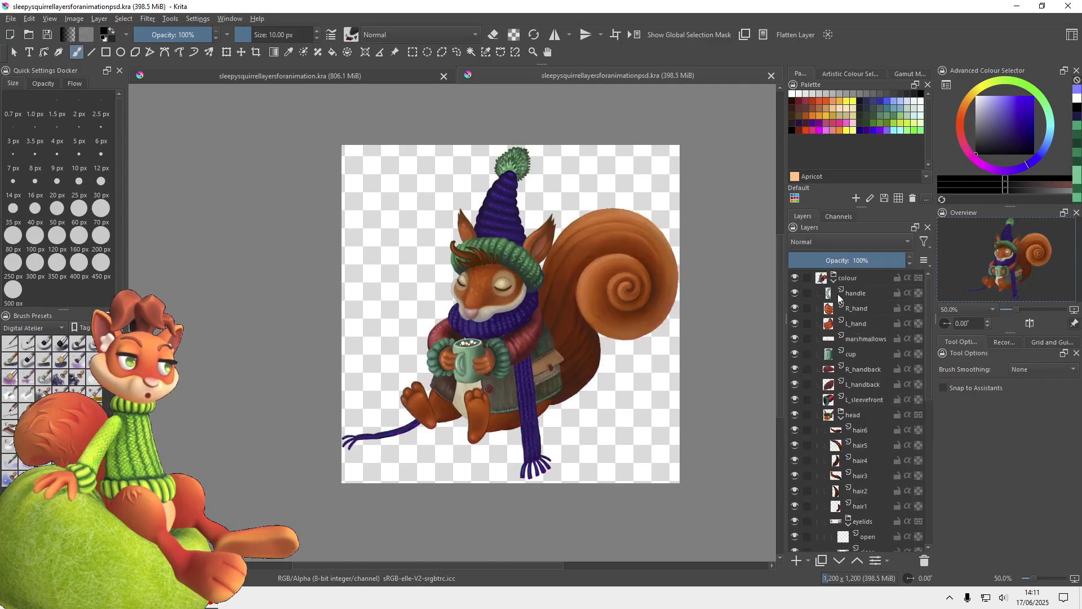
pyautogui.scroll(-4, 850, 305)
pyautogui.scroll(1, 857, 321)
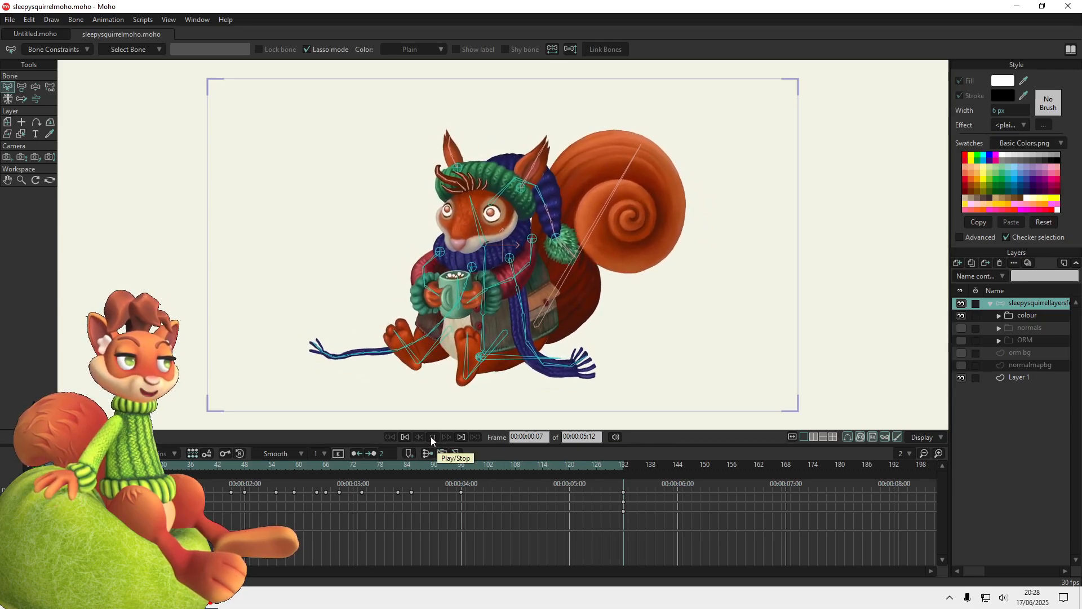
# Stop the squirrel animation's playback in Moho and return to the beginning of the timeline
pyautogui.click(432, 437)
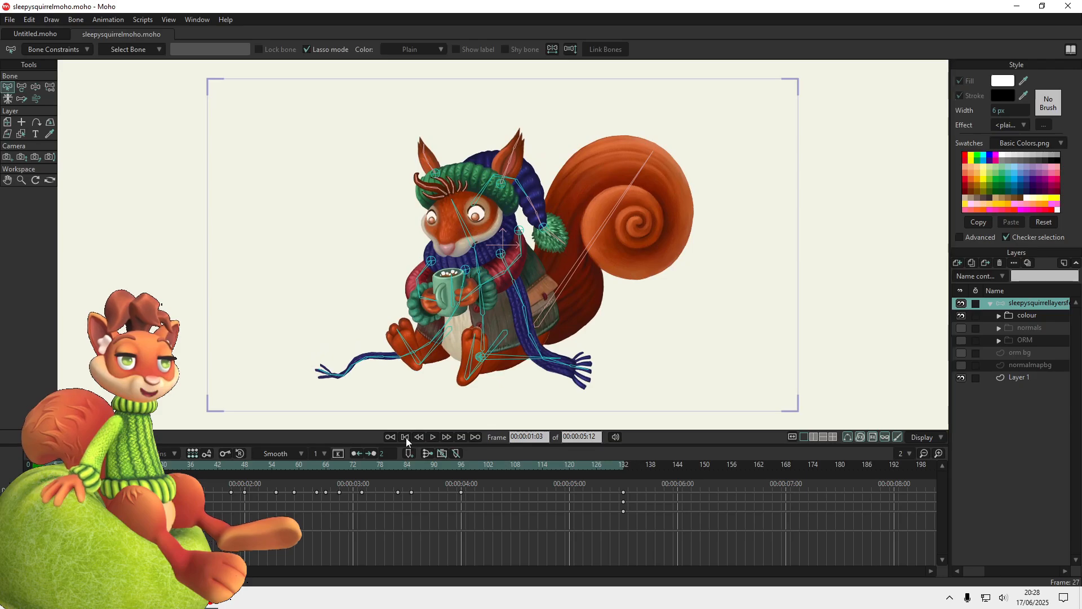
pyautogui.click(404, 438)
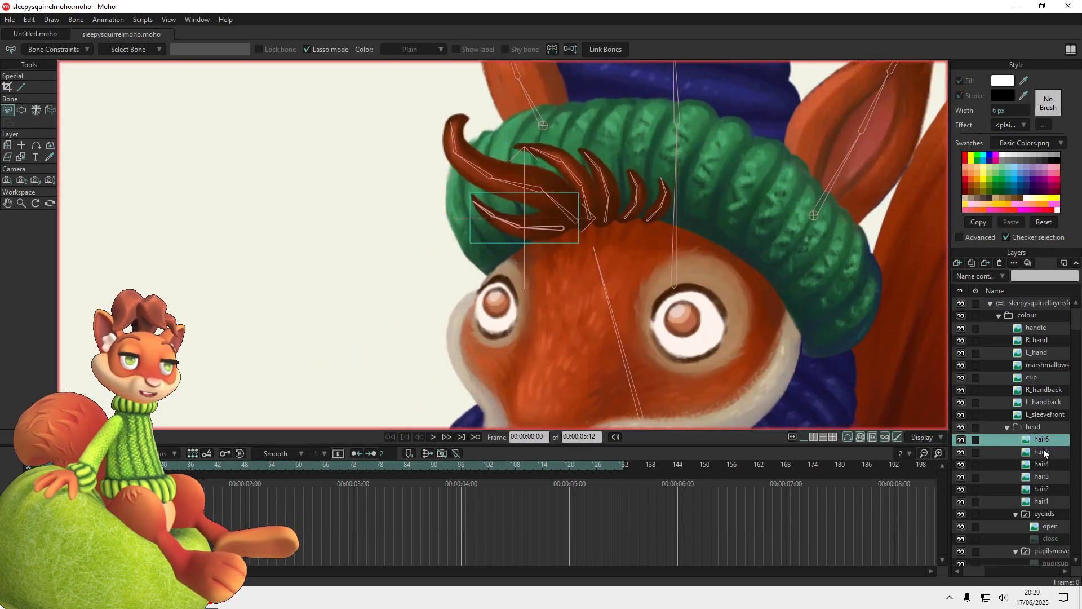
# Examine how the hair, pupil, mouth, face and ear layers in the head group are attached to the bones
pyautogui.click(1044, 450)
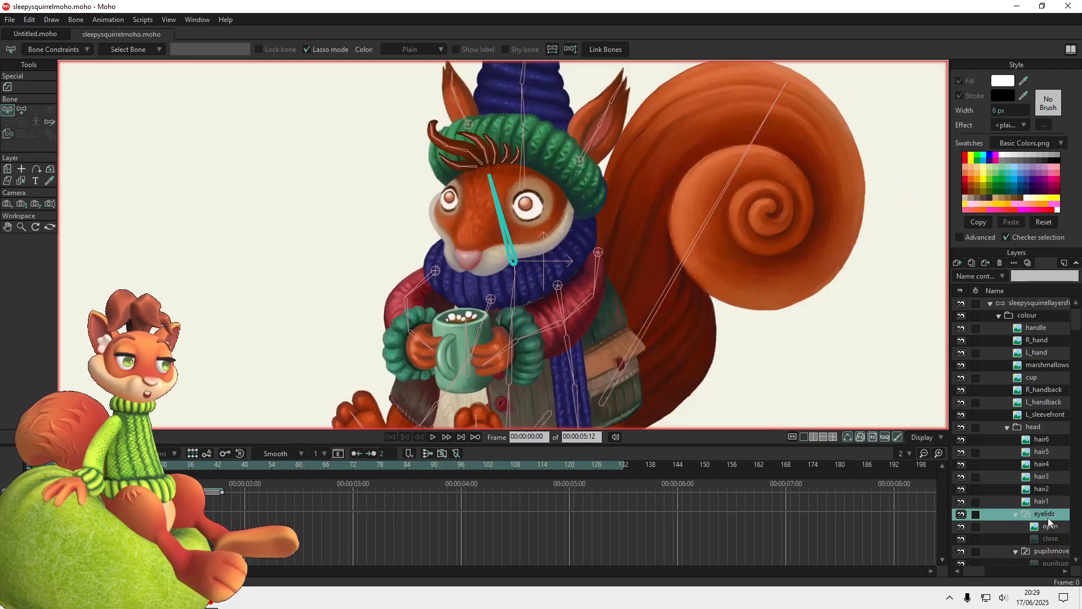
pyautogui.scroll(-2, 1047, 518)
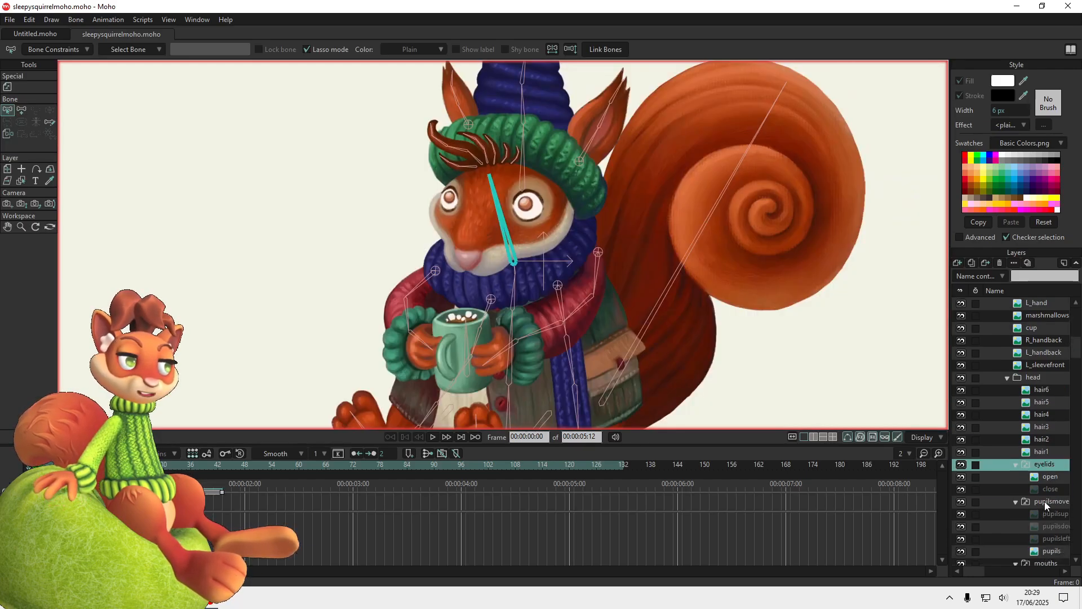
pyautogui.click(1045, 502)
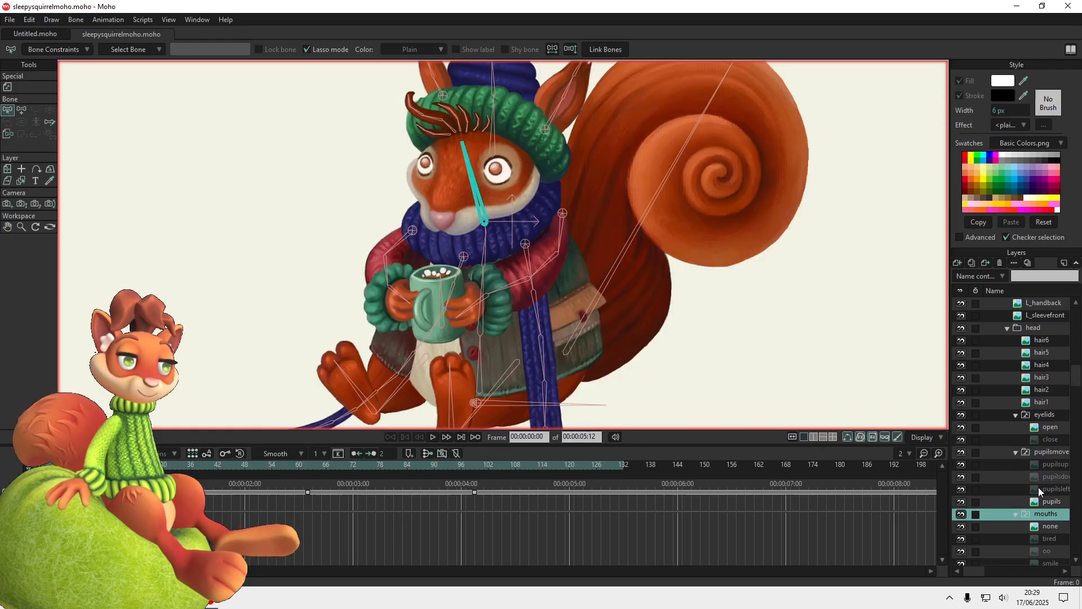
pyautogui.scroll(-3, 1031, 522)
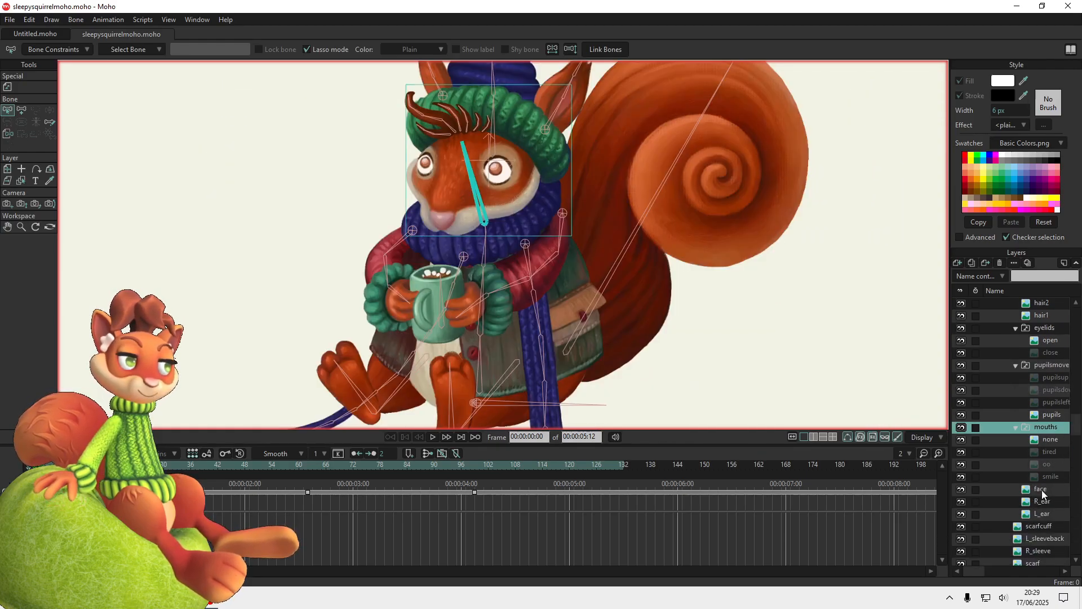
pyautogui.click(1042, 489)
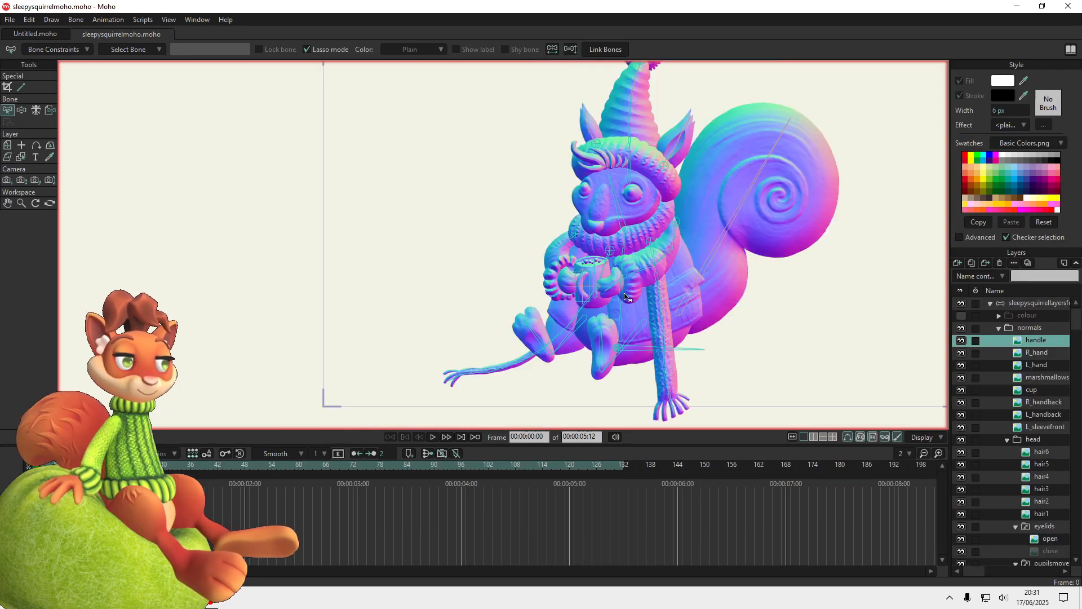
pyautogui.scroll(3, 642, 303)
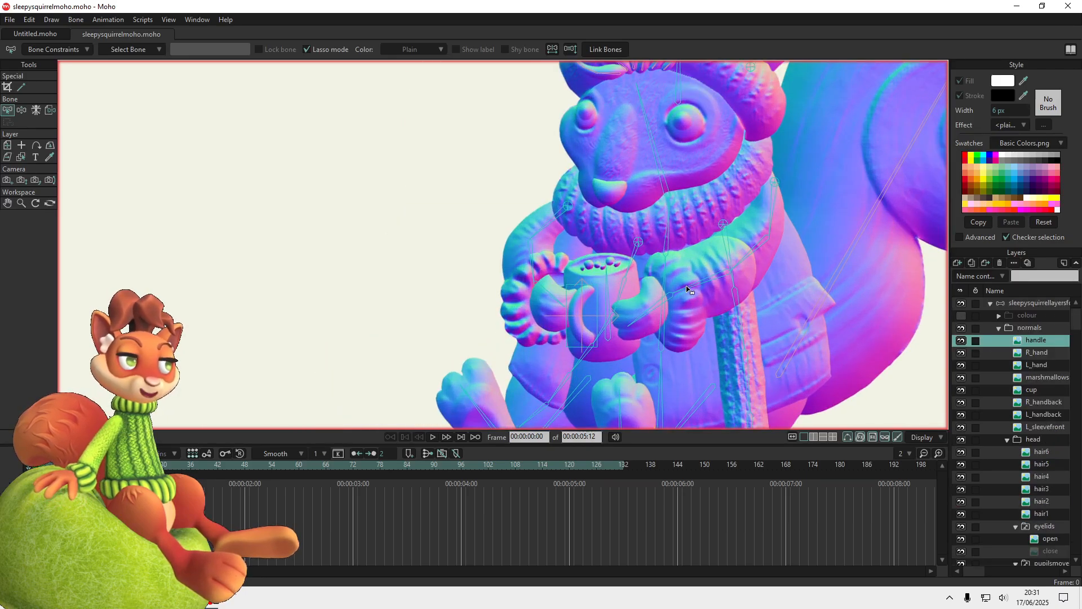
# Activate the bone-binding tool for the handle layer in the normals group
pyautogui.click(47, 111)
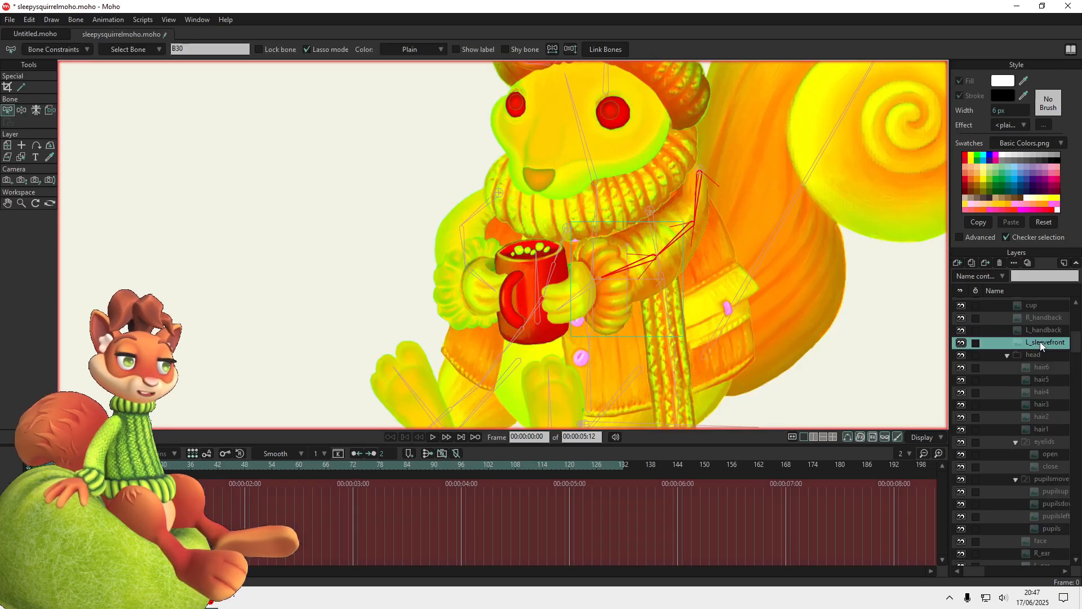
pyautogui.scroll(-2, 1043, 455)
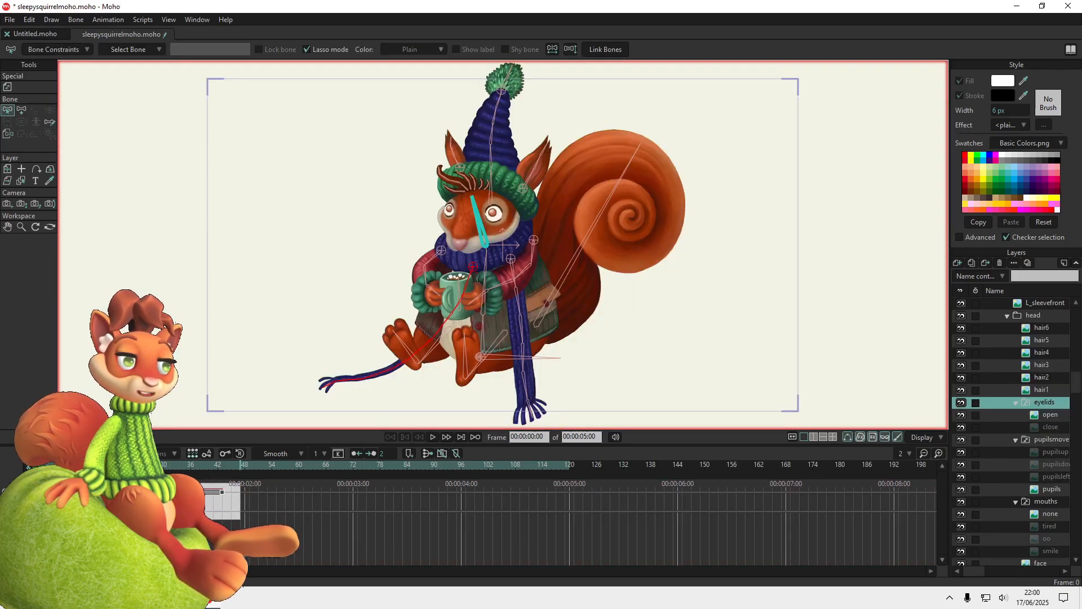
# Open the keyframe options for the eyelids layer's switch keyframes on the timeline
pyautogui.rightClick(144, 492)
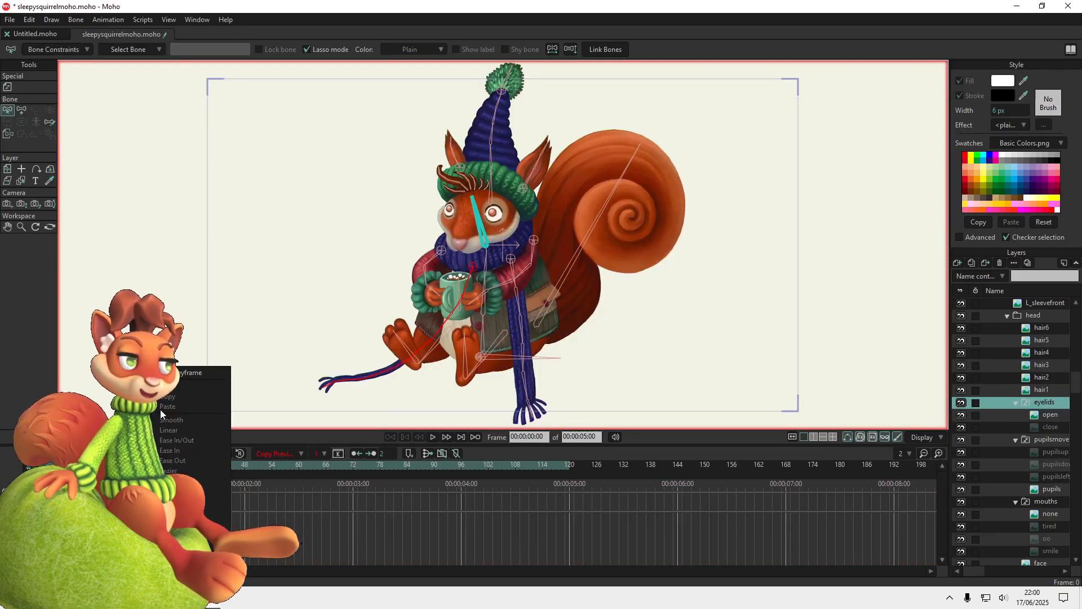
pyautogui.rightClick(95, 493)
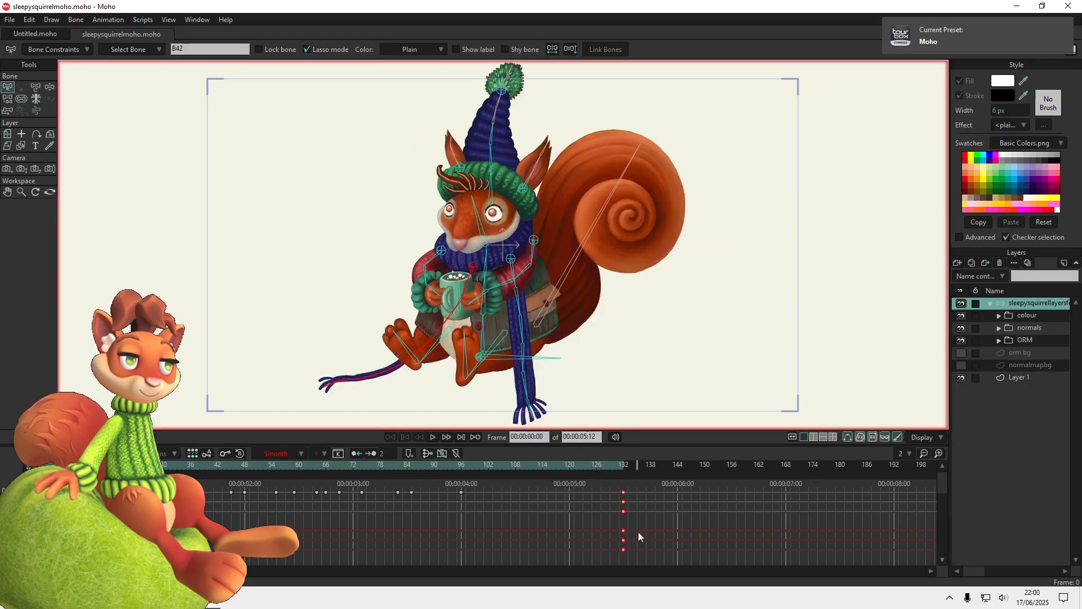
# Move the squirrel bone layer's final column of keyframes to frame 120
pyautogui.moveTo(624, 530); pyautogui.dragTo(568, 533)
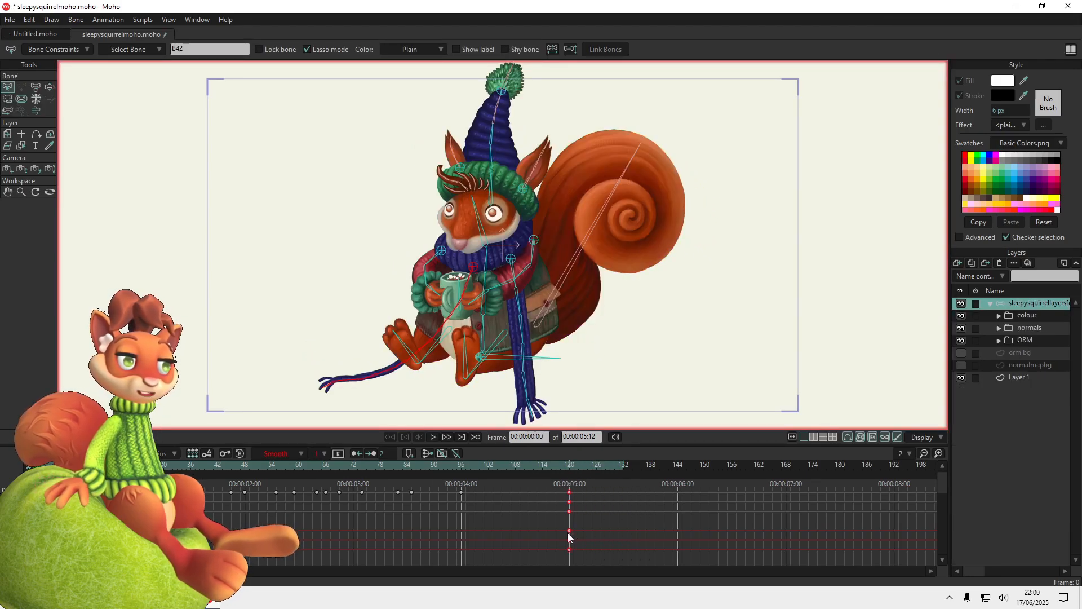
# Set the project's end frame to 120 in the project settings
pyautogui.click(8, 21)
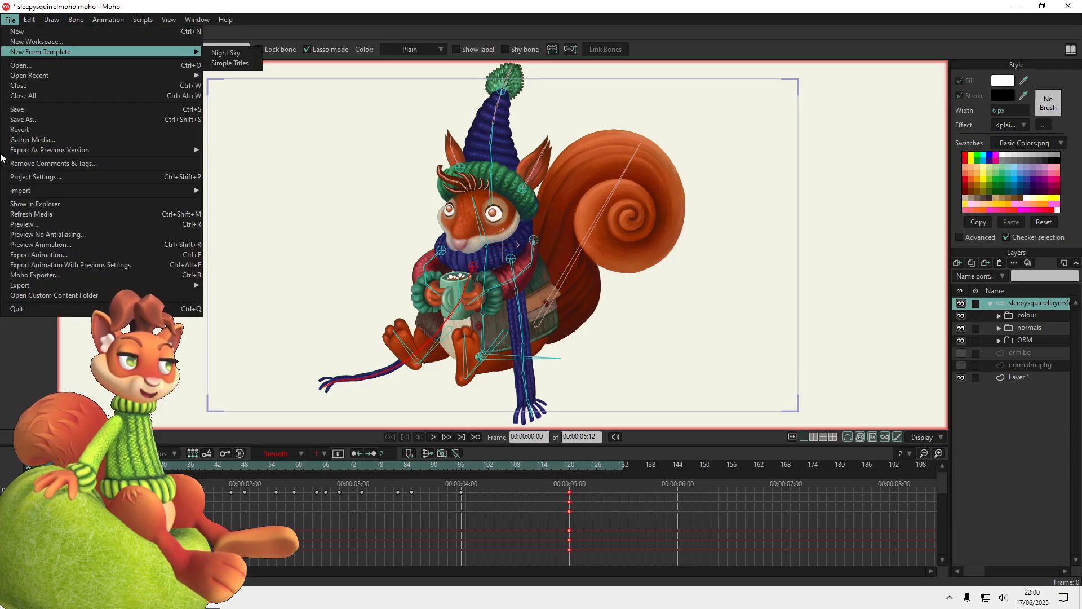
pyautogui.click(39, 179)
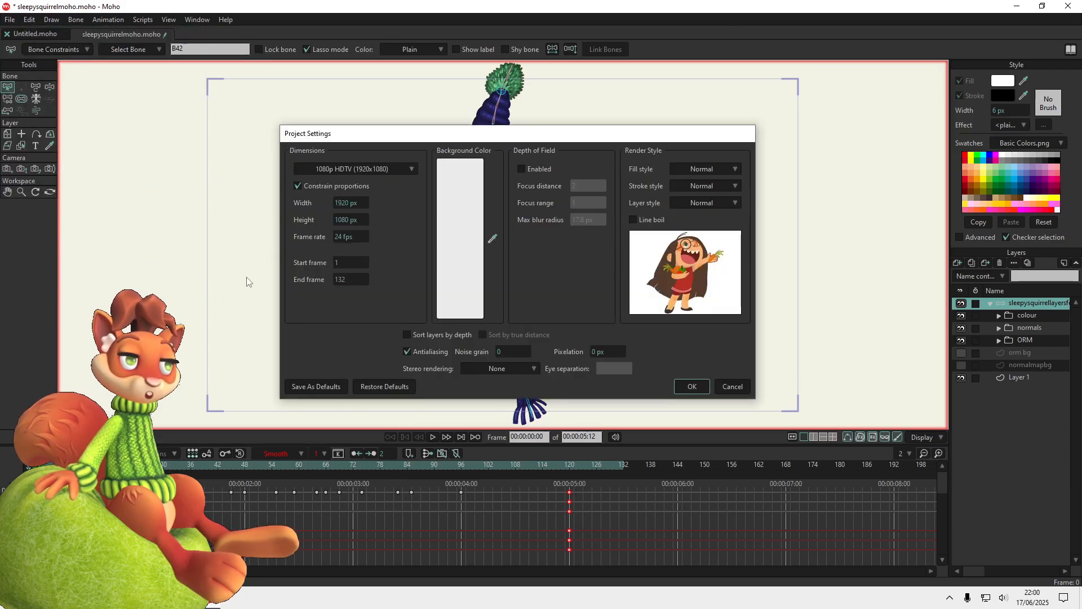
pyautogui.doubleClick(345, 278)
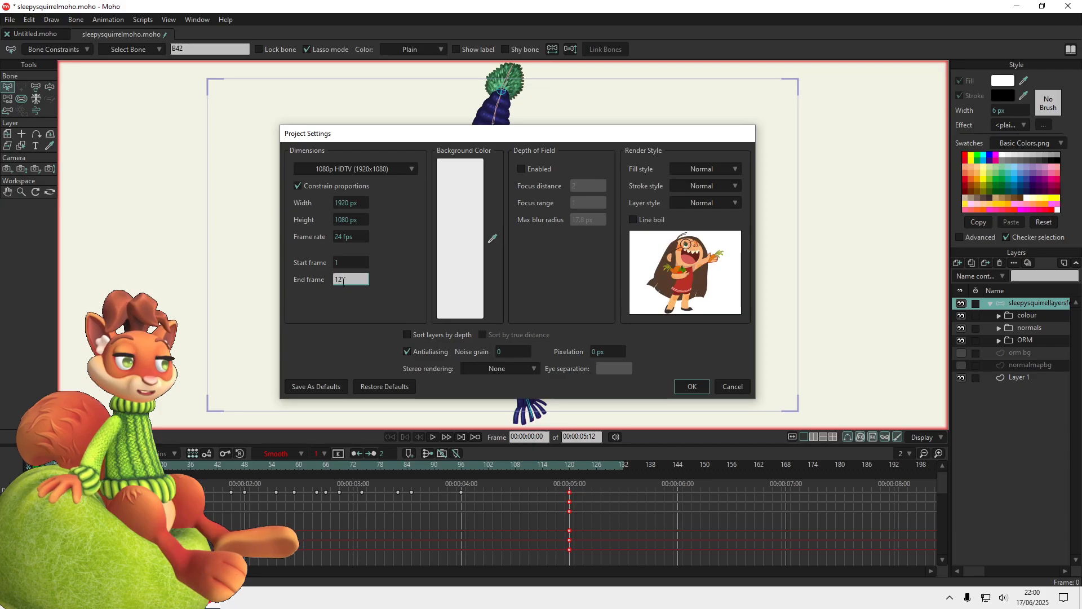
pyautogui.write('120')
pyautogui.click(693, 387)
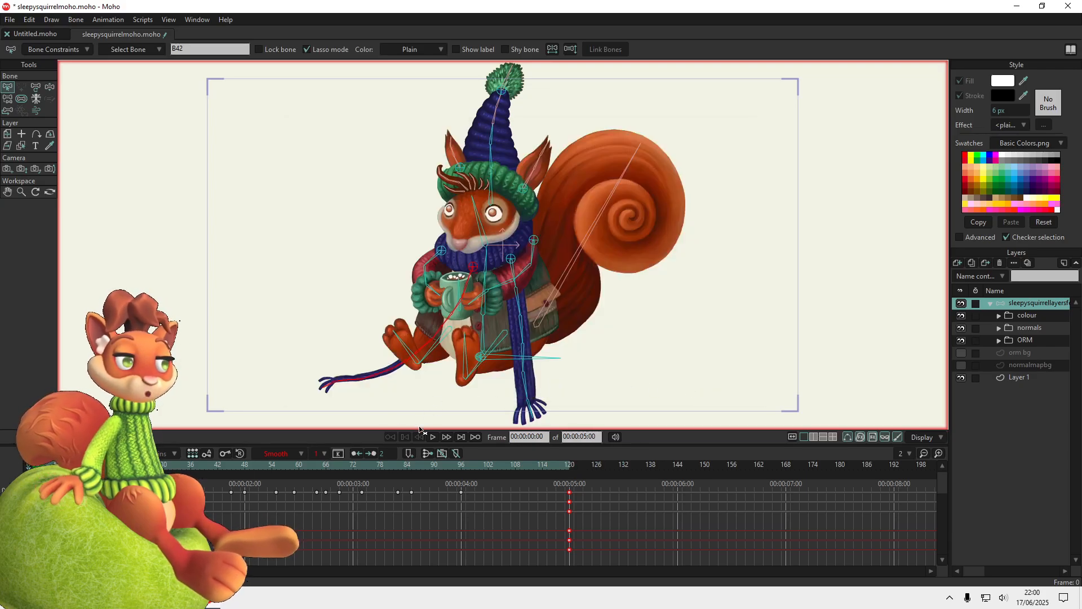
# Expand the colour group and select the eyelids layer inside its head group
pyautogui.click(997, 315)
pyautogui.scroll(-3, 1033, 390)
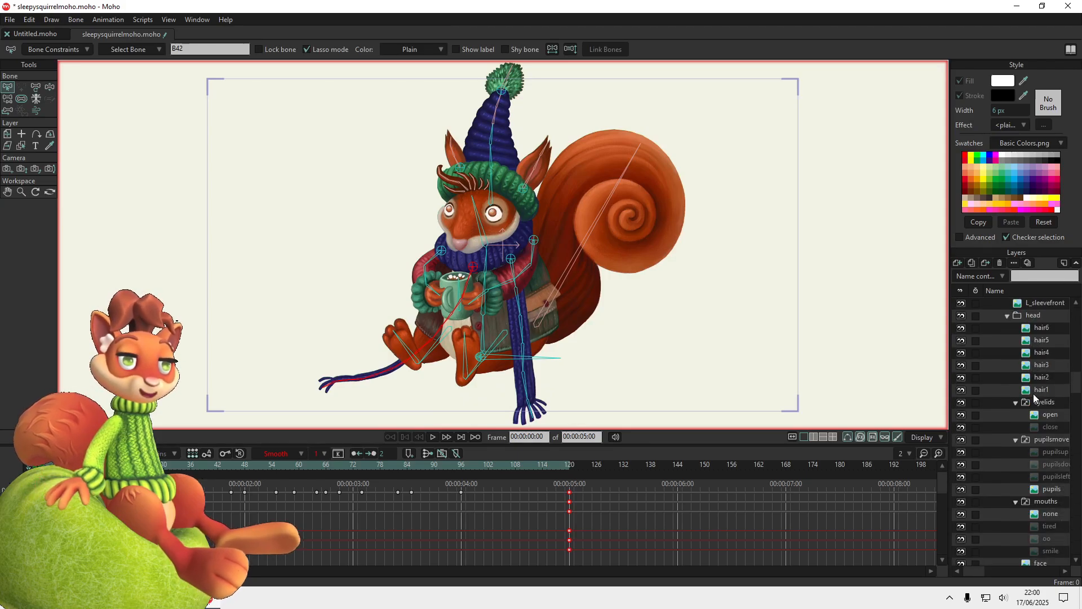
pyautogui.click(1046, 402)
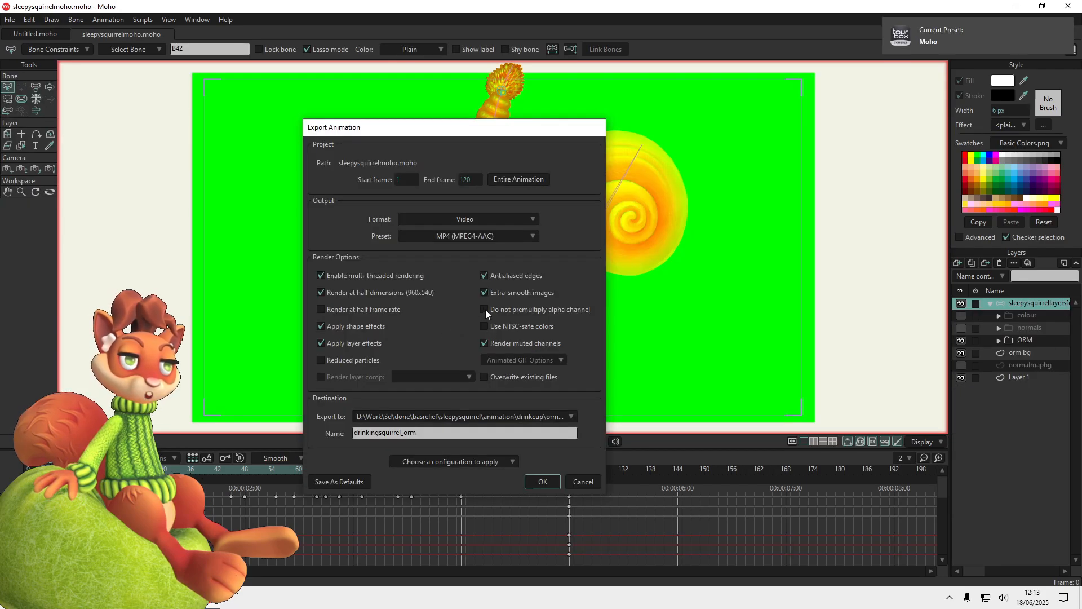
# Export the ORM animation as a PNG image sequence with the alpha channel not premultiplied
pyautogui.click(484, 310)
pyautogui.click(467, 219)
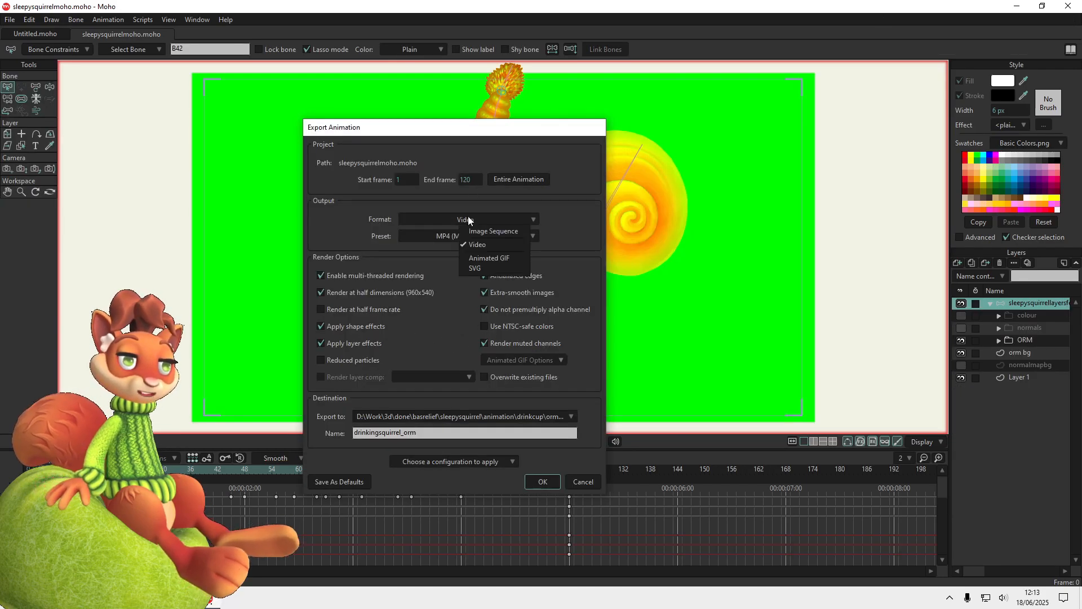
pyautogui.click(477, 231)
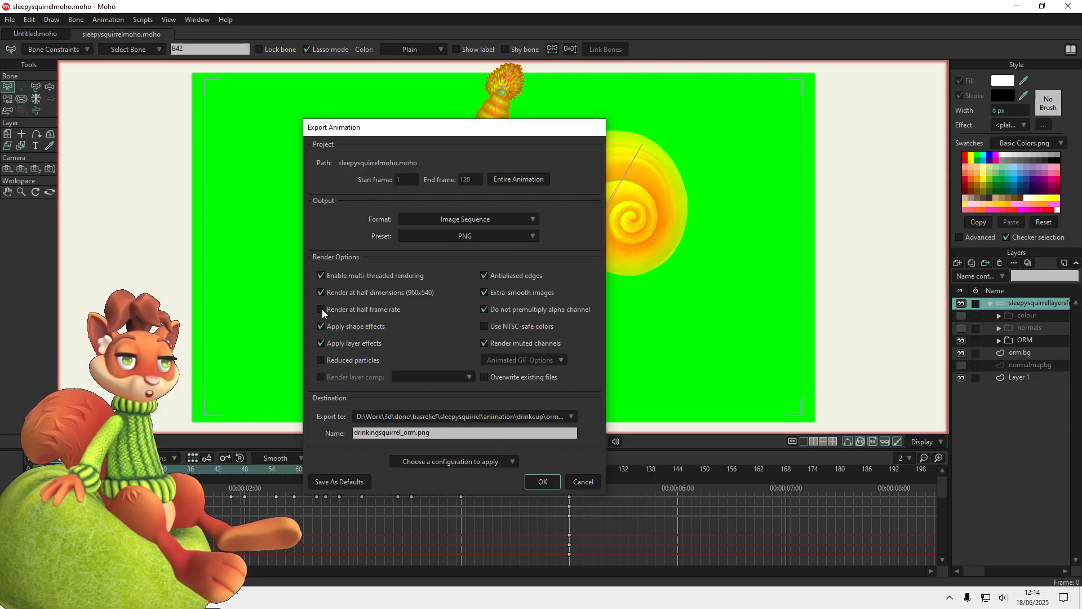
pyautogui.click(544, 482)
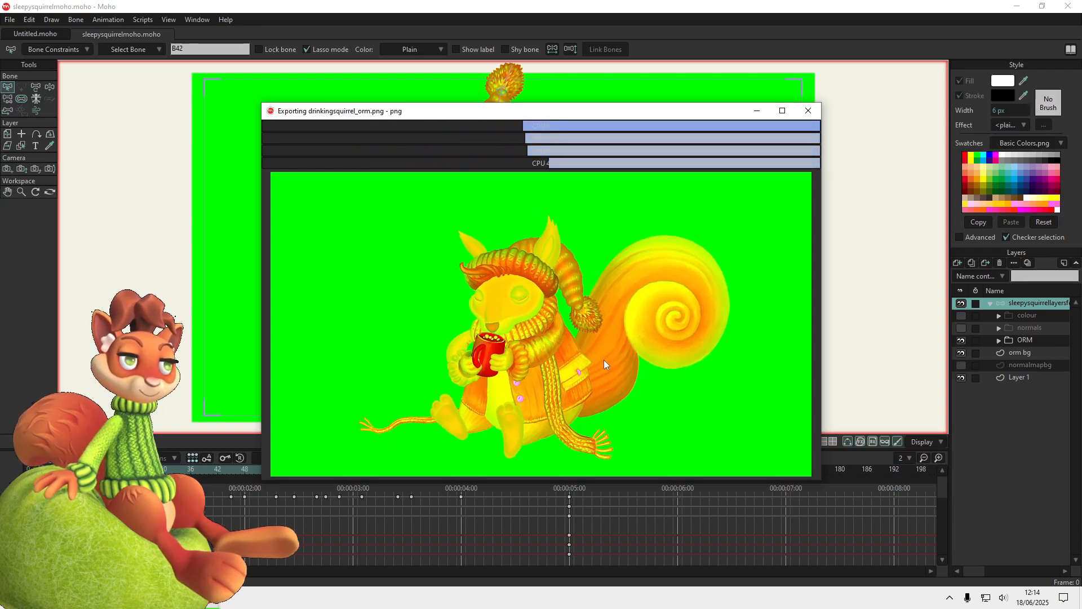
# Set up the normals animation export at half dimensions with alpha not premultiplied, naming the sequence drinkingsquirrel_normal
pyautogui.click(11, 19)
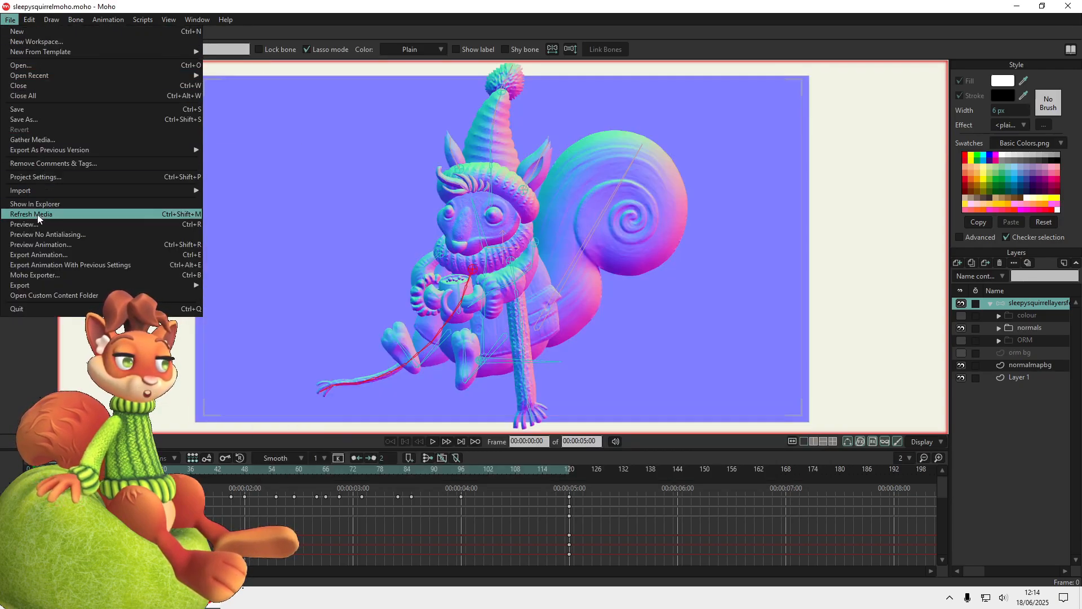
pyautogui.click(39, 255)
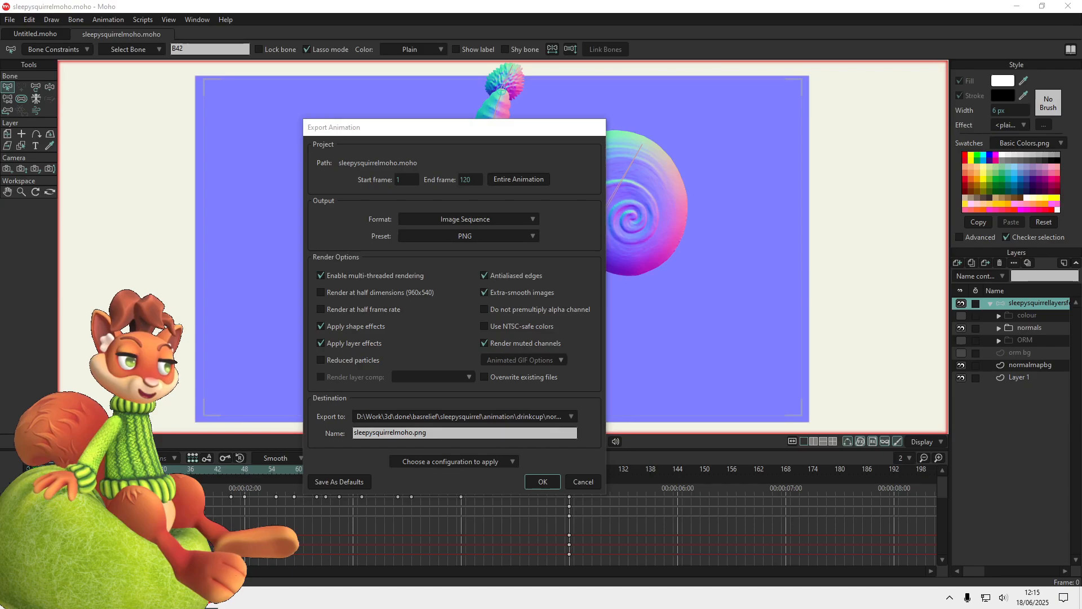
pyautogui.click(320, 293)
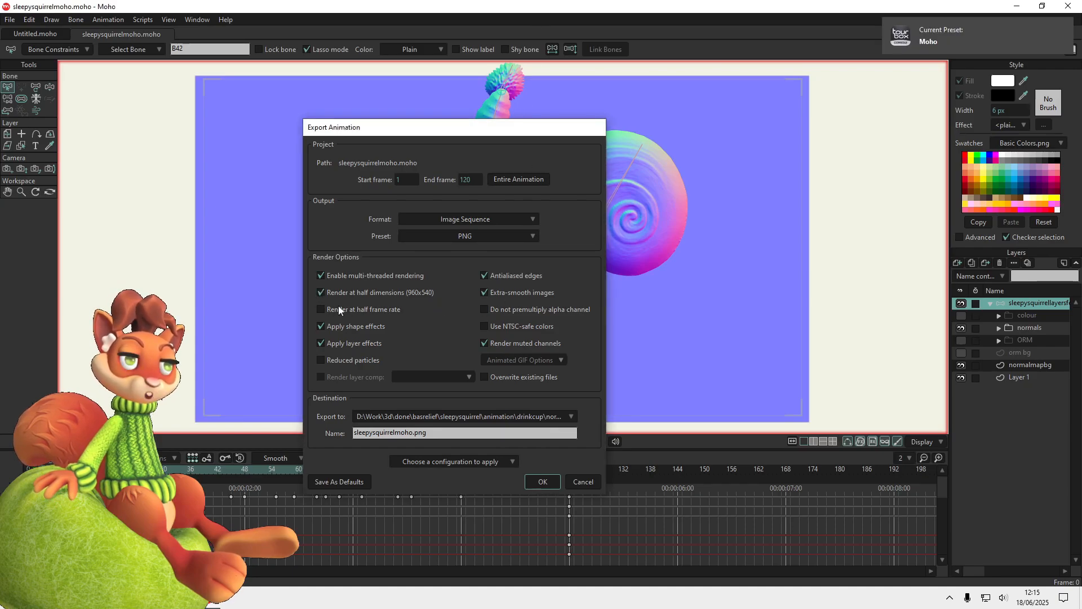
pyautogui.click(485, 309)
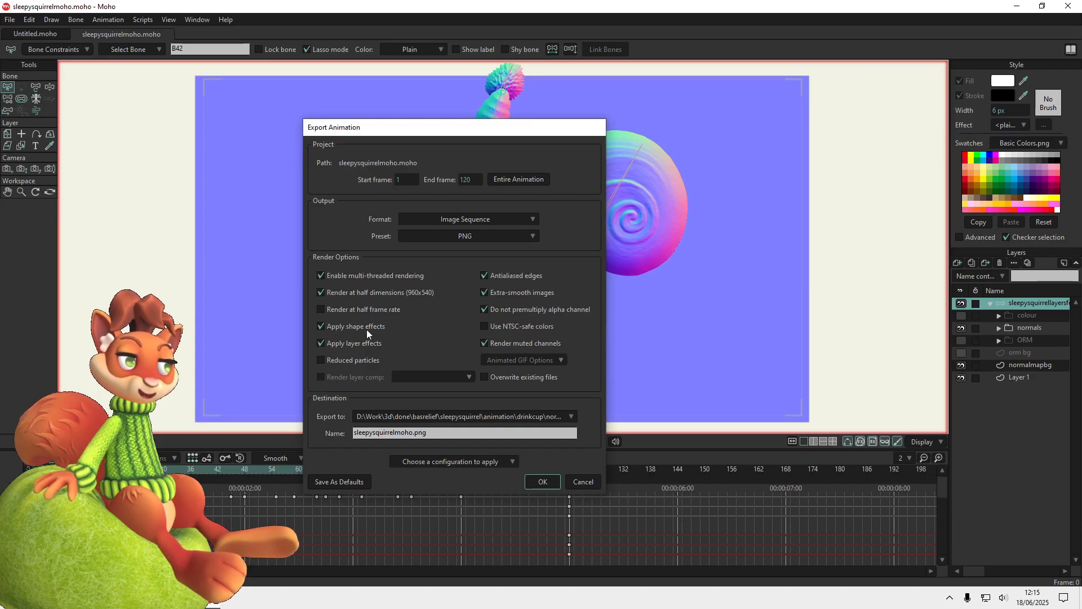
pyautogui.tripleClick(378, 433)
pyautogui.write('drink')
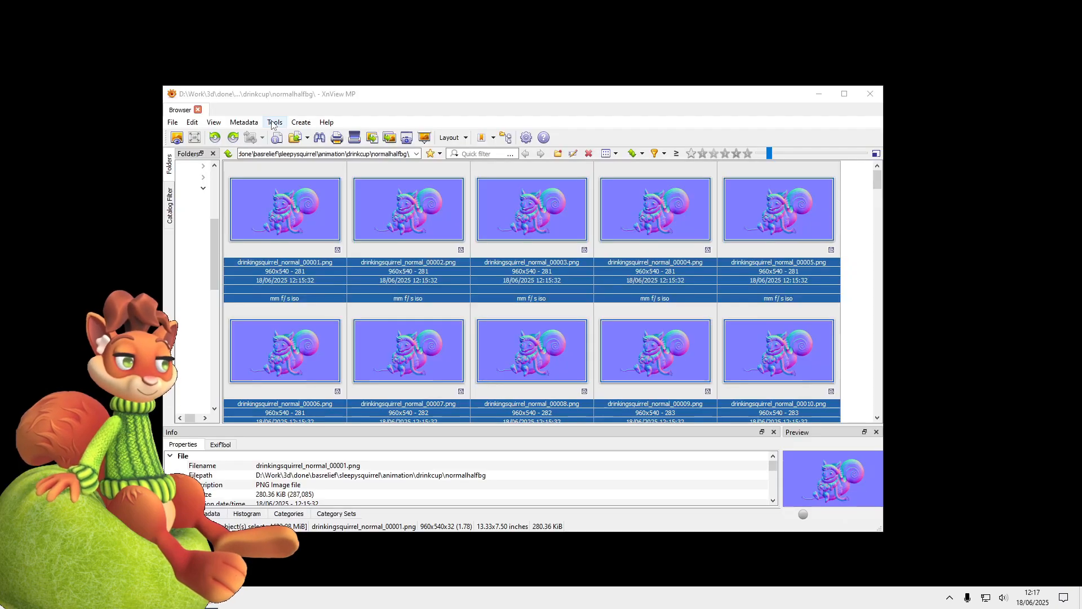
# In XnView MP, batch rename the selected normal map frames by replacing .PNG with _n.png, and cut the renamed files
pyautogui.click(275, 123)
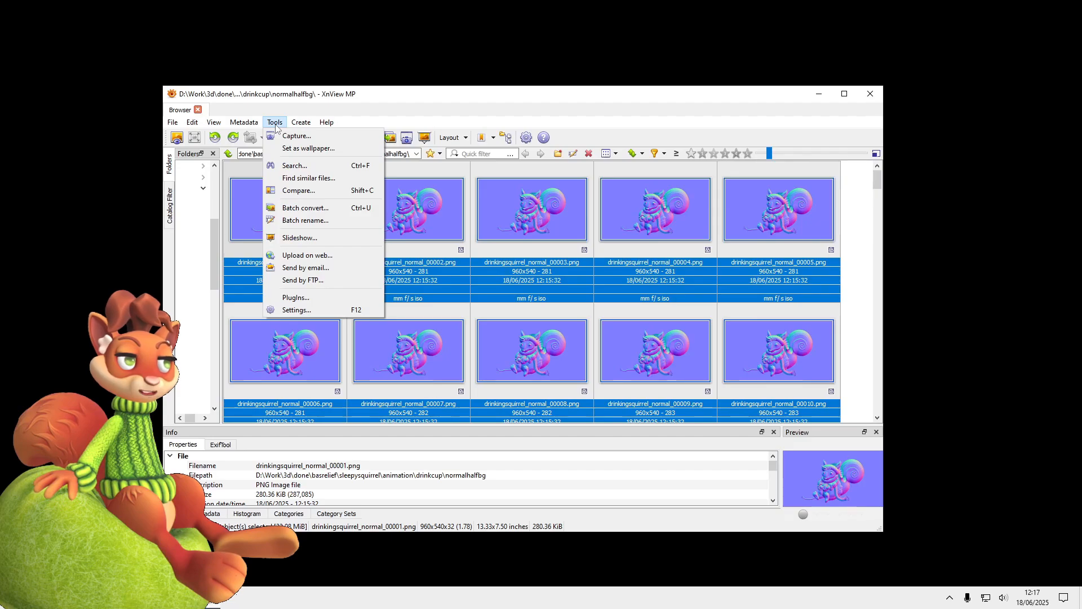
pyautogui.click(288, 221)
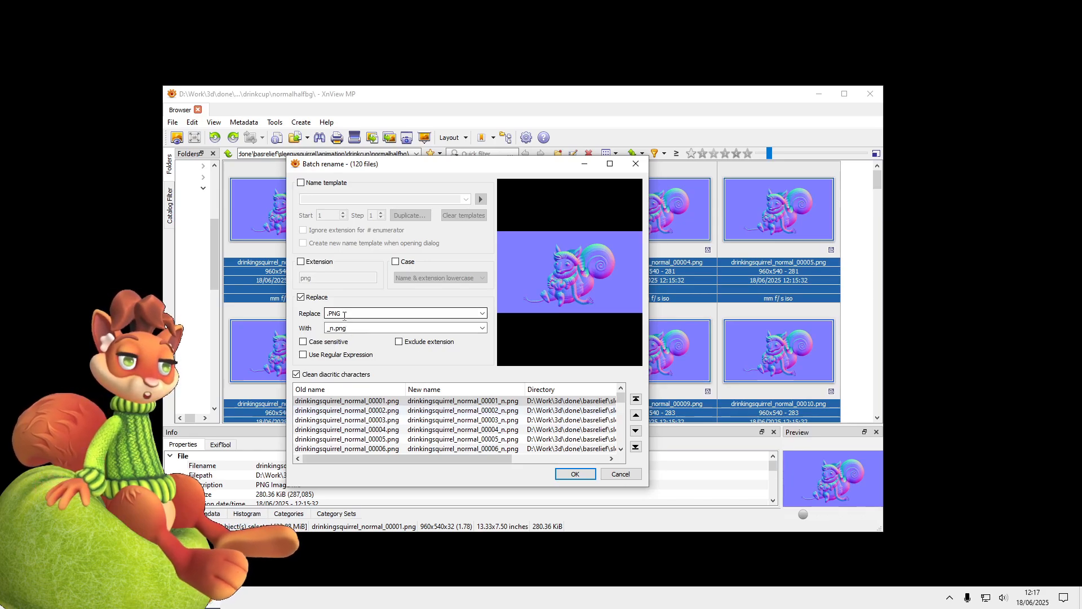
pyautogui.click(575, 474)
pyautogui.rightClick(314, 224)
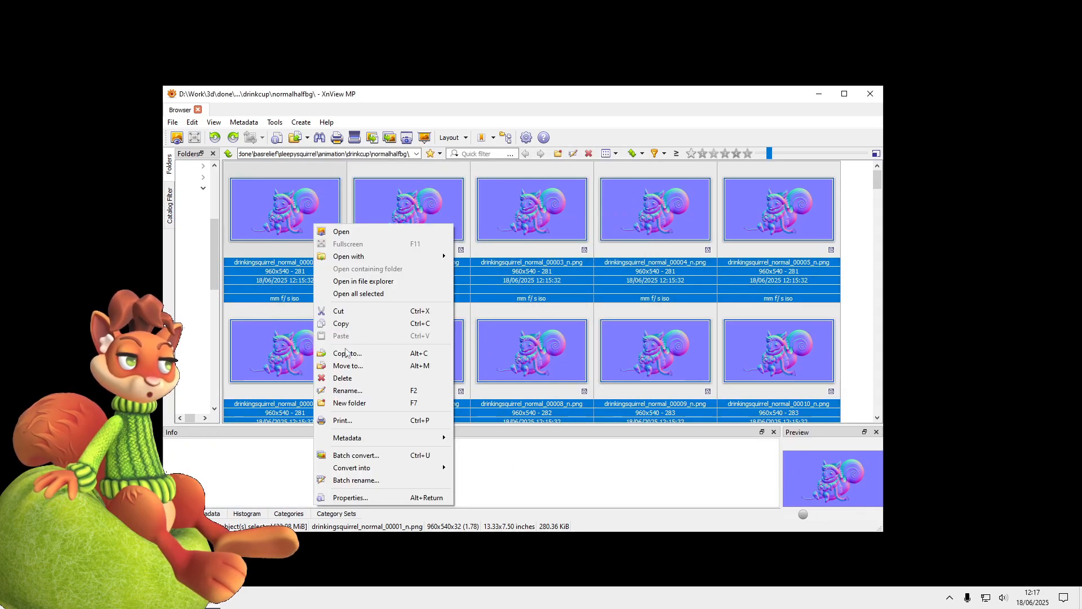
pyautogui.click(343, 311)
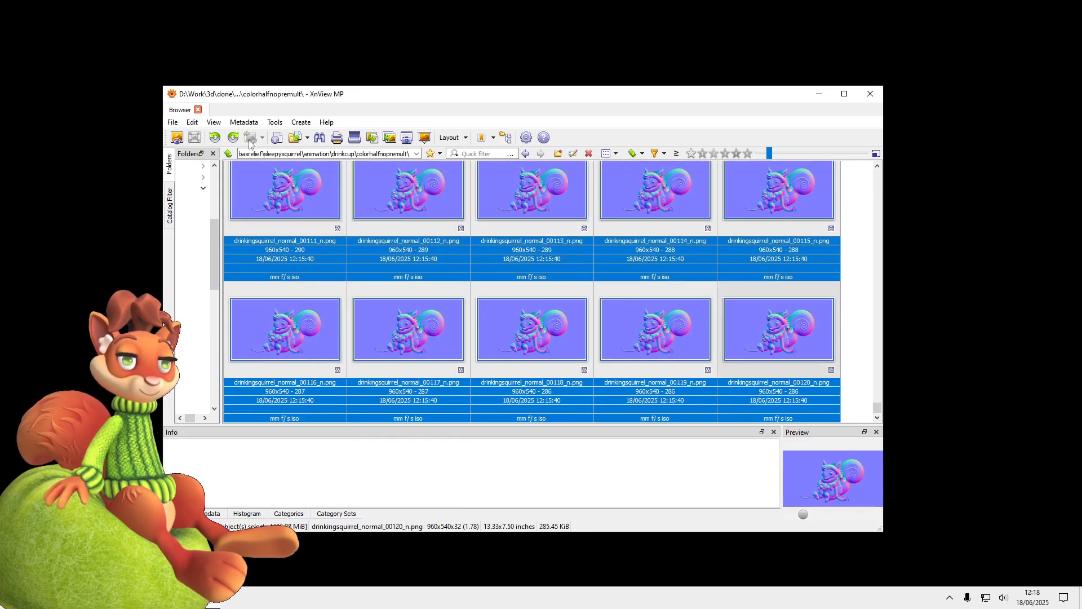
# Batch rename the normal frames in the colorhalfnopremult folder, replacing "normal" with "color" in their names
pyautogui.click(275, 122)
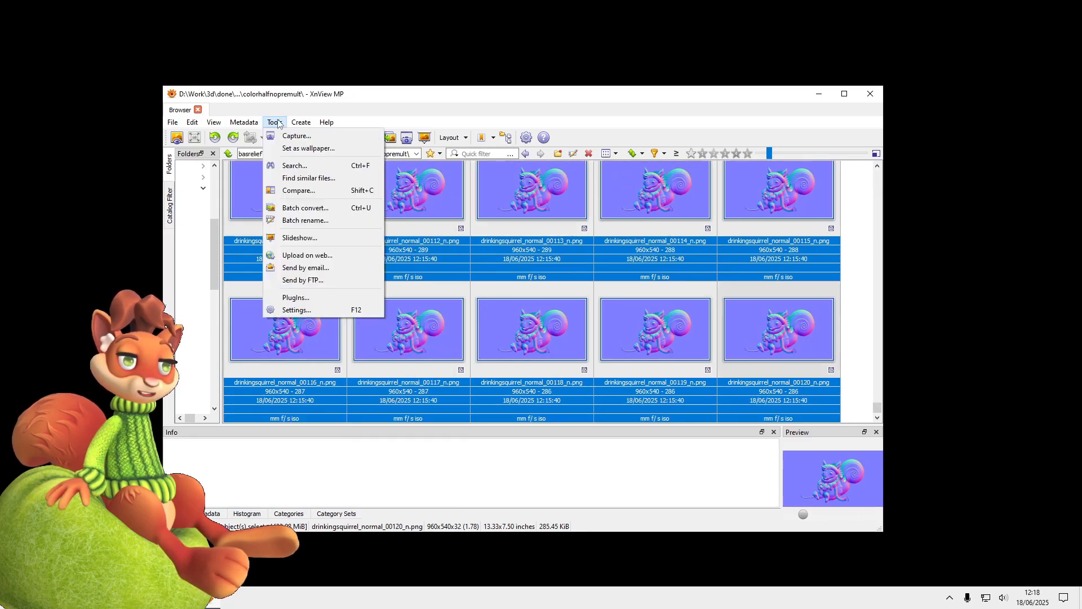
pyautogui.click(309, 220)
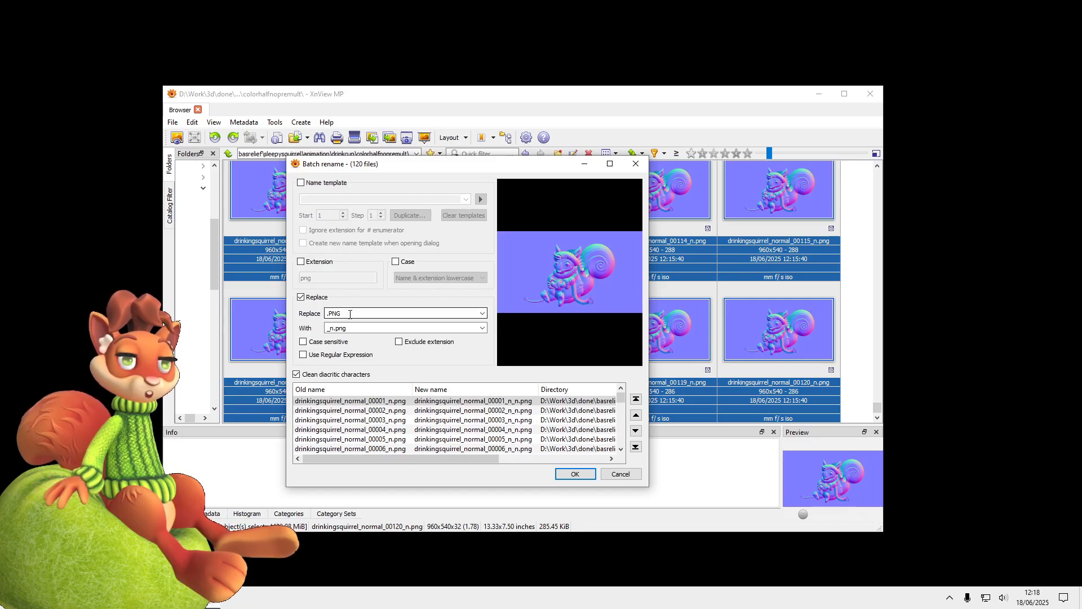
pyautogui.write('normal')
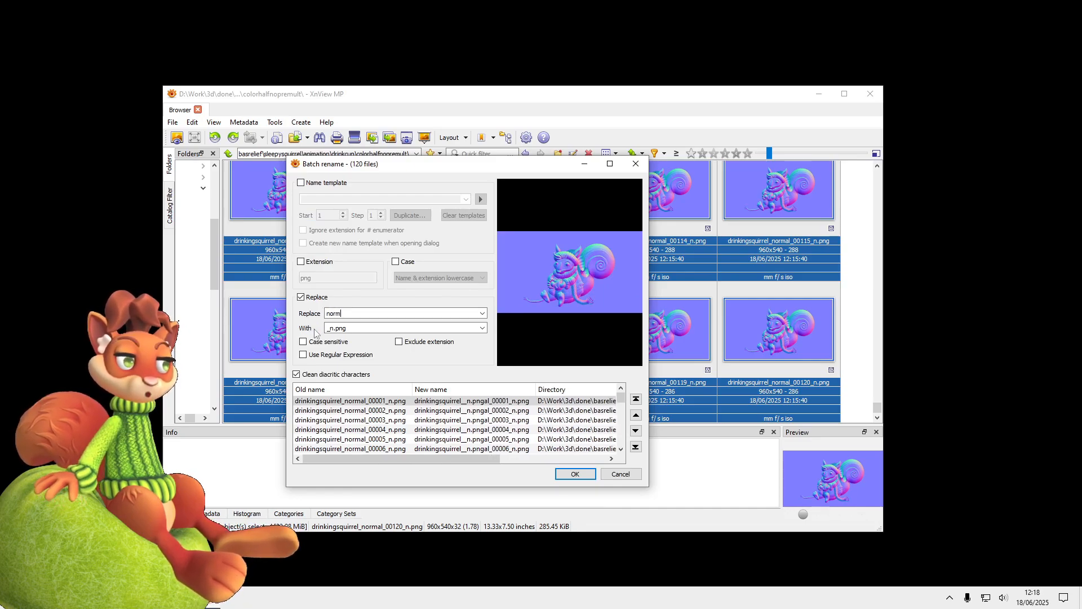
pyautogui.write('color')
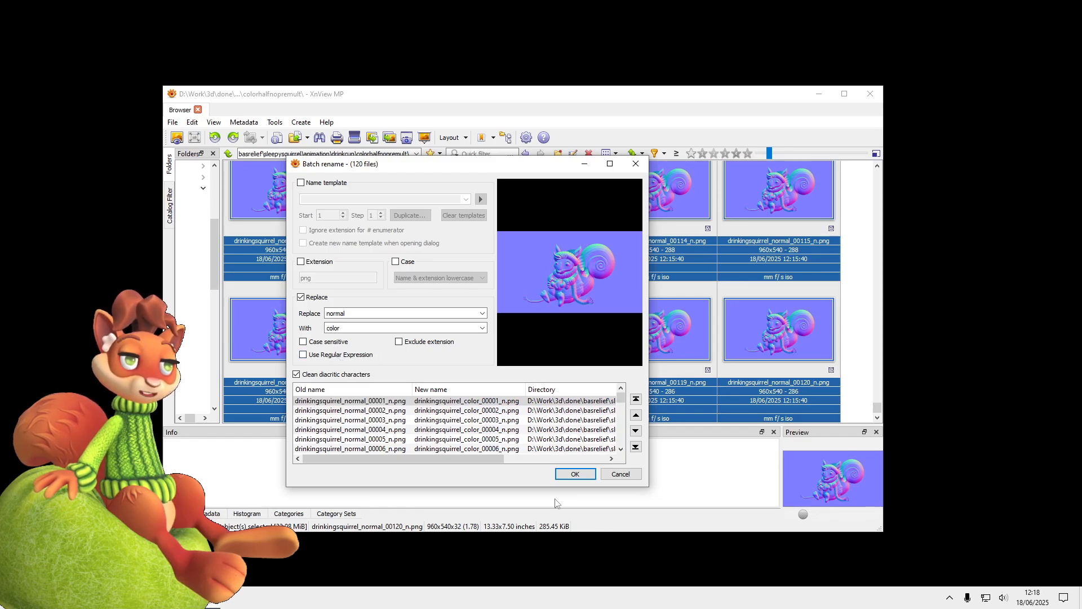
pyautogui.click(575, 473)
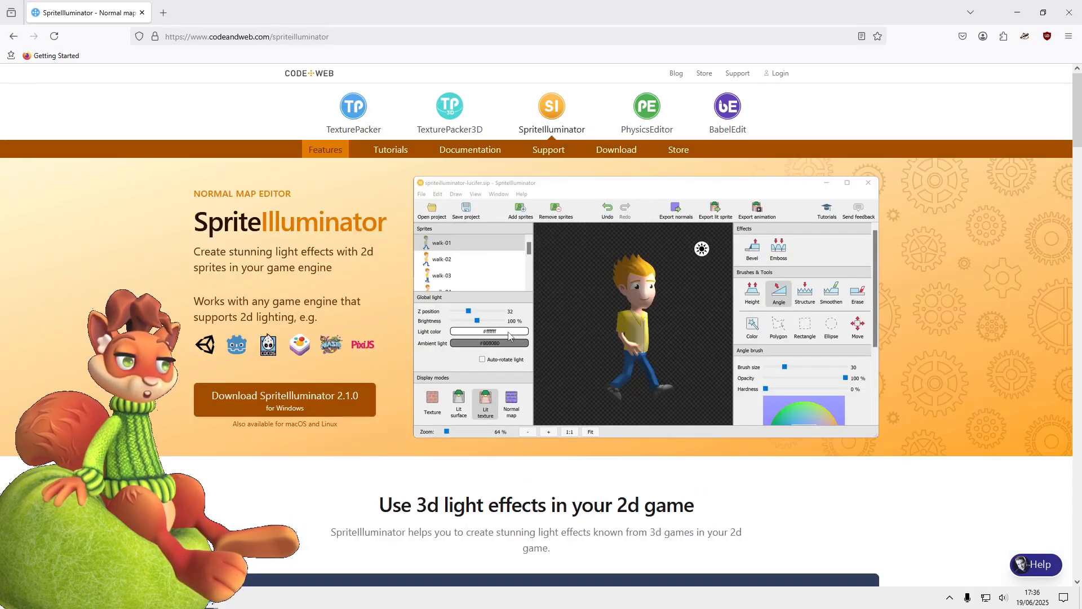
# Look through the SpriteIlluminator product page, including how normal maps work and the demo videos
pyautogui.scroll(-12, 504, 337)
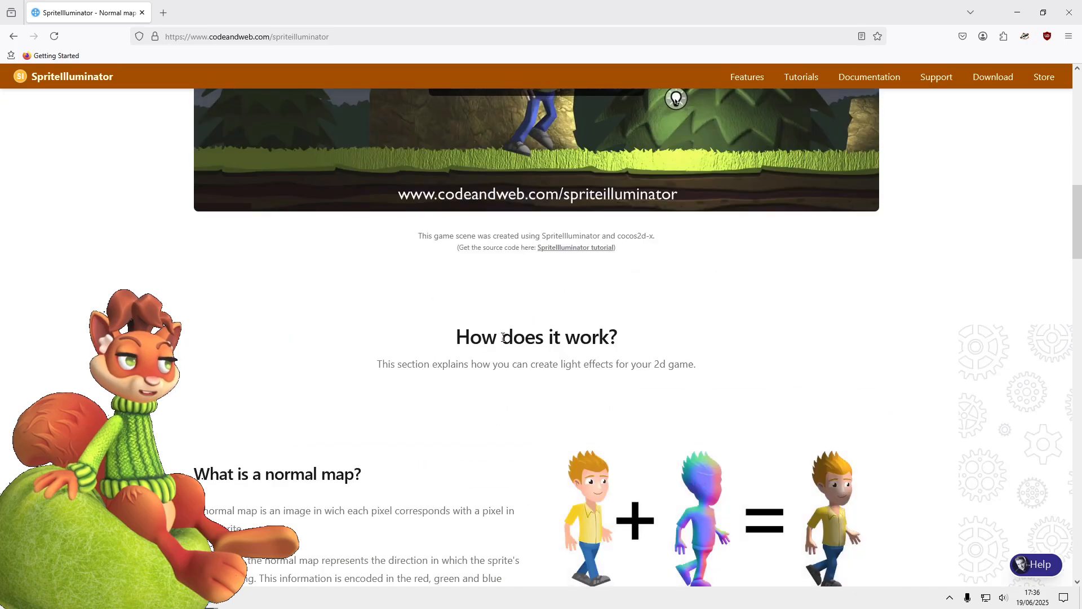
pyautogui.scroll(-20, 504, 337)
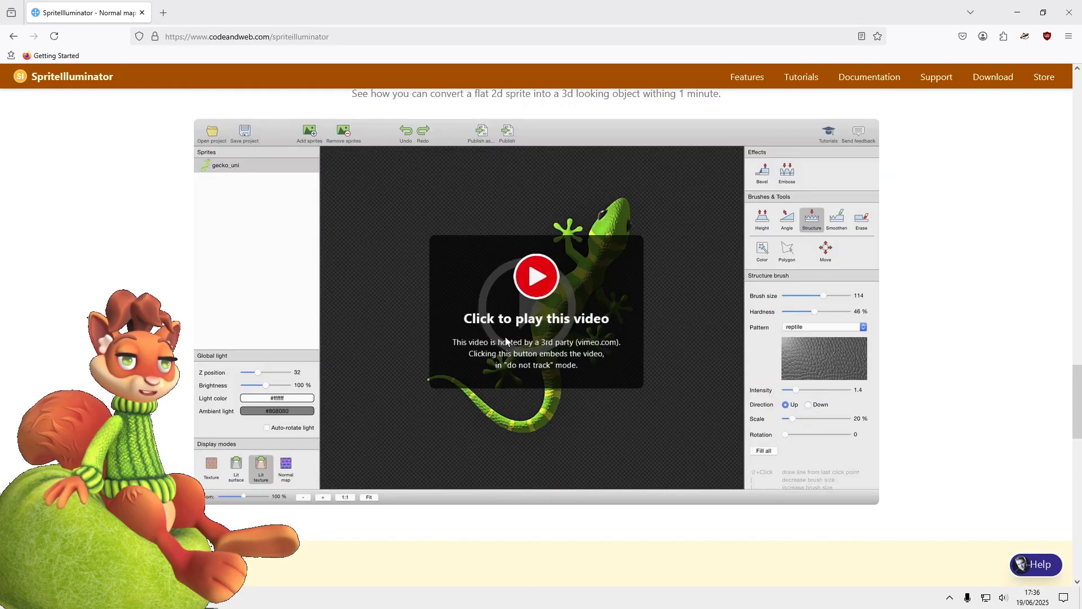
pyautogui.scroll(10, 506, 340)
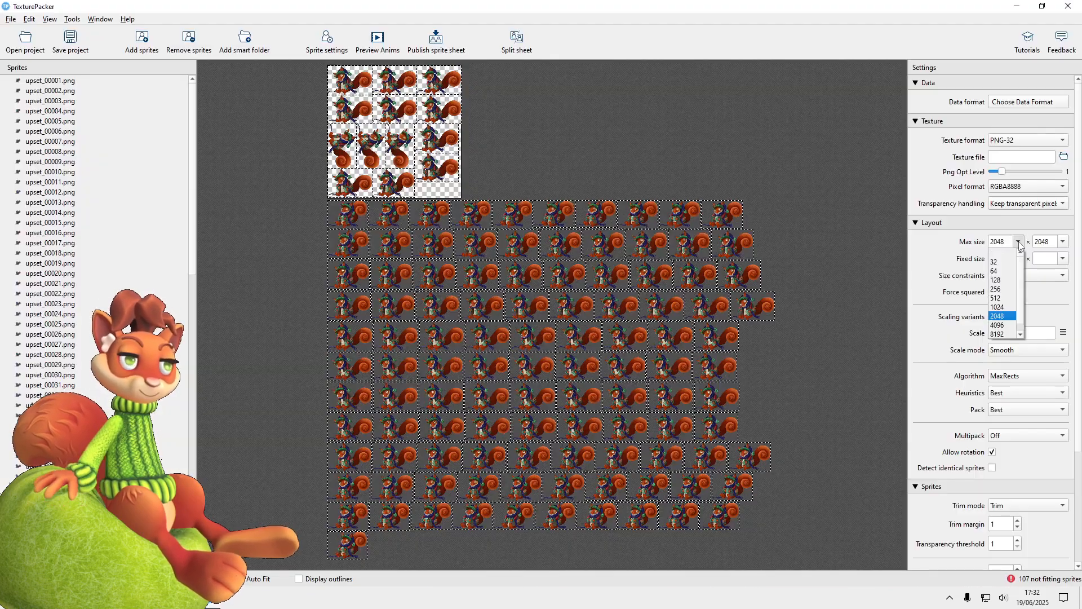
# In TexturePacker, set the sprite sheet's maximum size to 10000 × 10000
pyautogui.click(1007, 243)
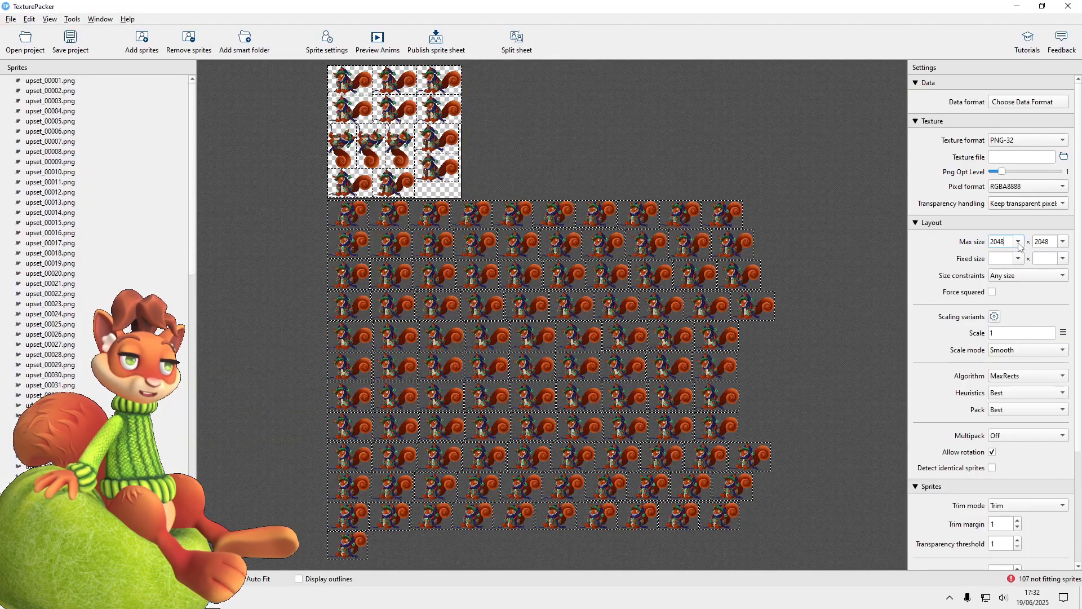
pyautogui.press('BackSpace')
pyautogui.press('BackSpace')
pyautogui.press('BackSpace')
pyautogui.press('BackSpace')
pyautogui.write('100')
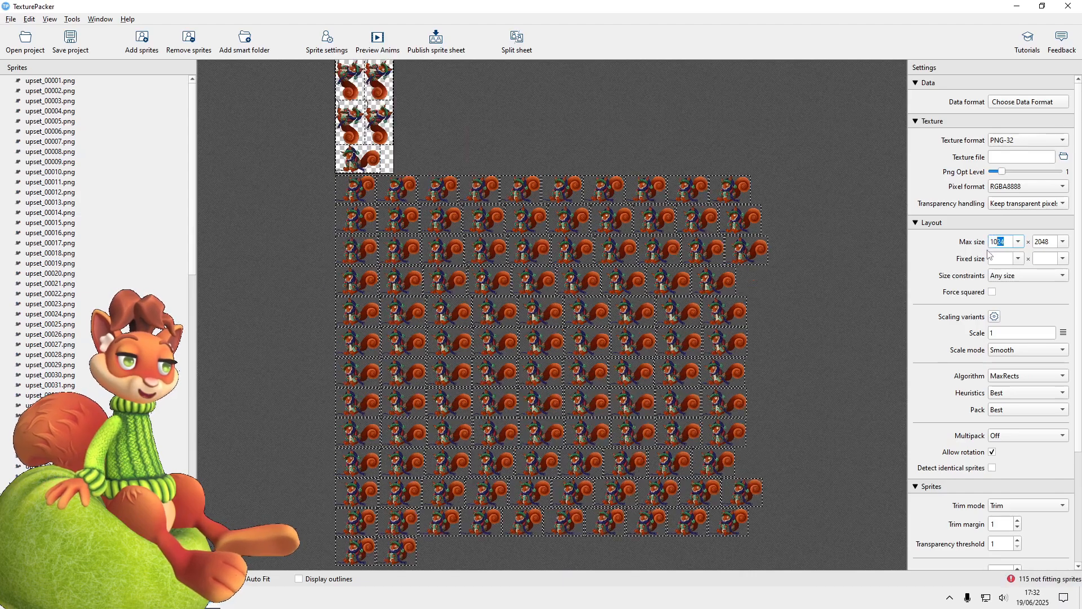
pyautogui.write('00')
pyautogui.press('Tab')
pyautogui.write('10000')
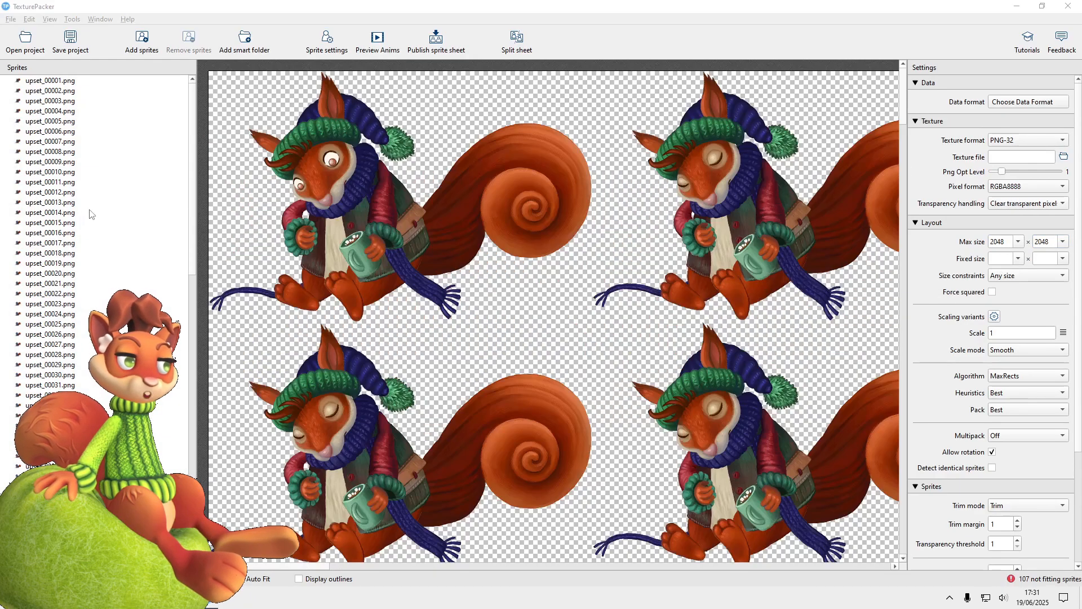
# Select all the upset sprites and set the sheet's transparency handling to Keep transparent pixels
pyautogui.click(76, 213)
pyautogui.hotkey('ctrl', 'a')
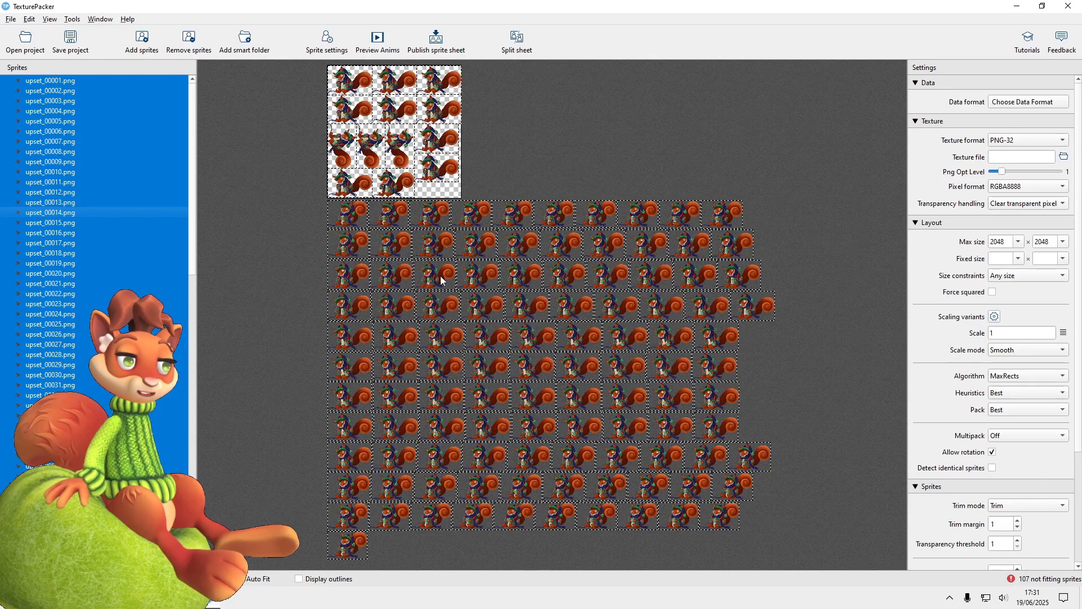
pyautogui.moveTo(441, 279)
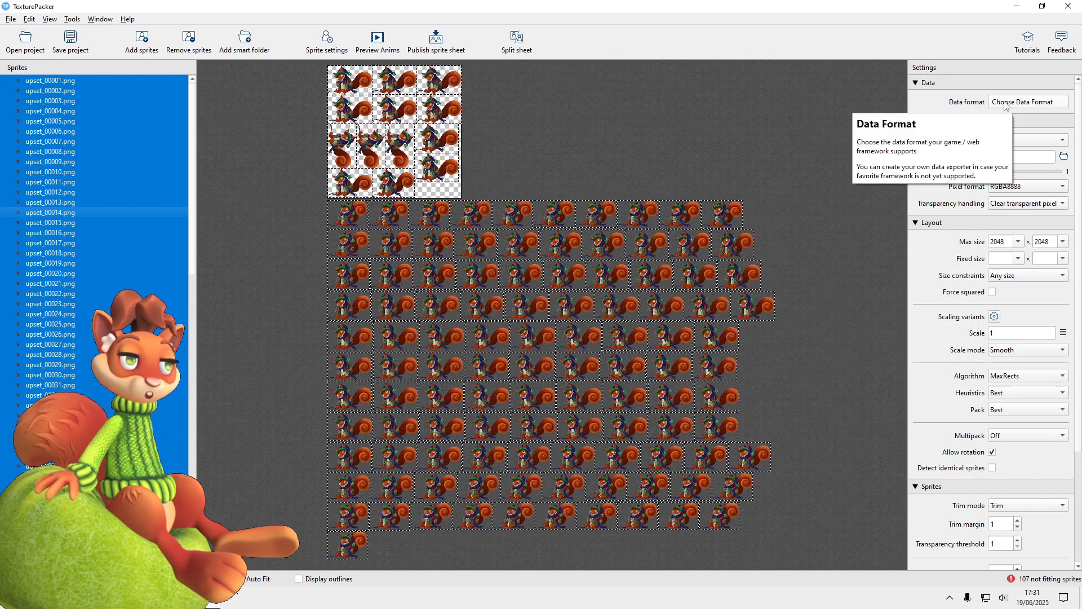
pyautogui.click(1013, 205)
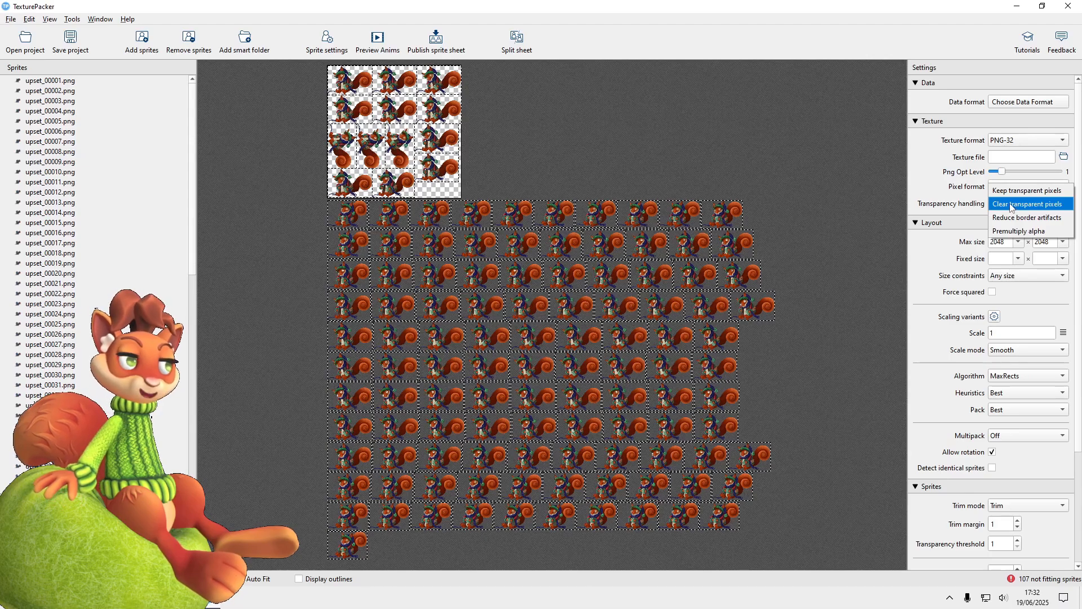
pyautogui.click(1025, 191)
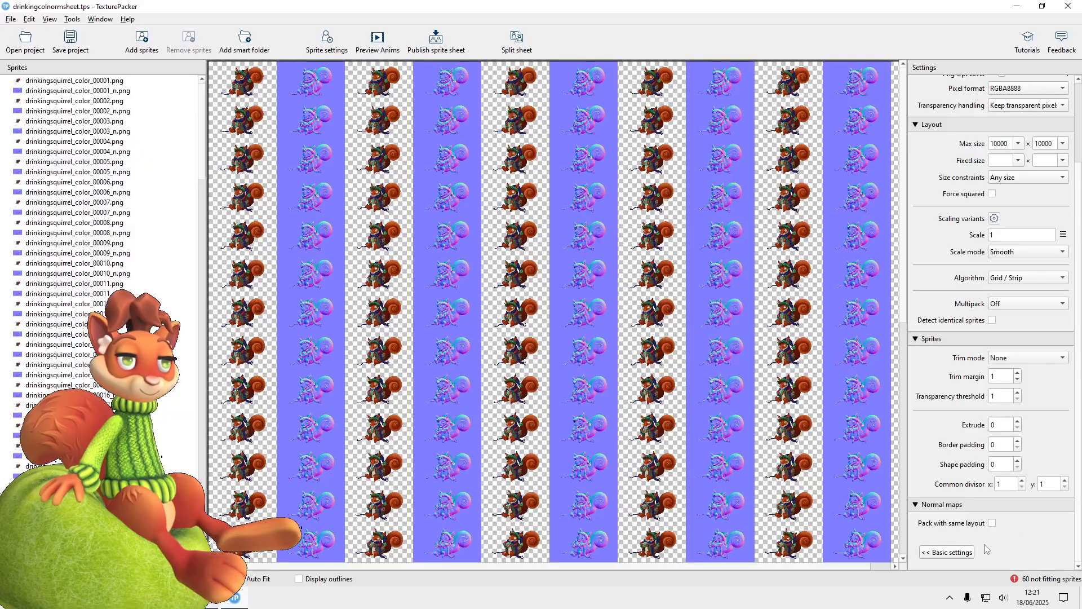
# Enable packing the normal maps with the same layout as the colour sprites and publish the sprite sheet
pyautogui.click(992, 522)
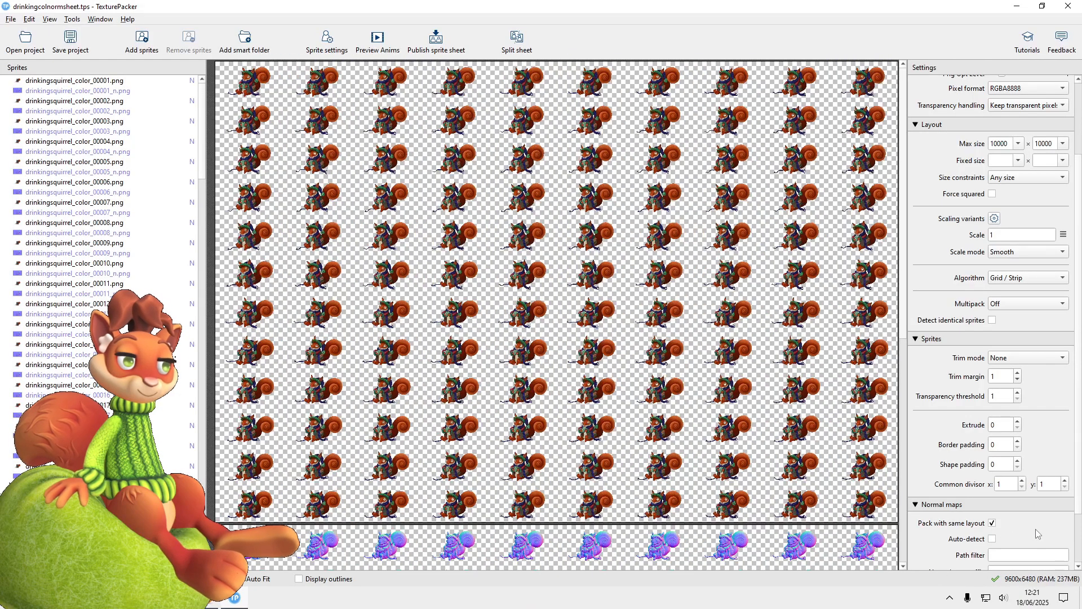
pyautogui.scroll(-2, 1077, 504)
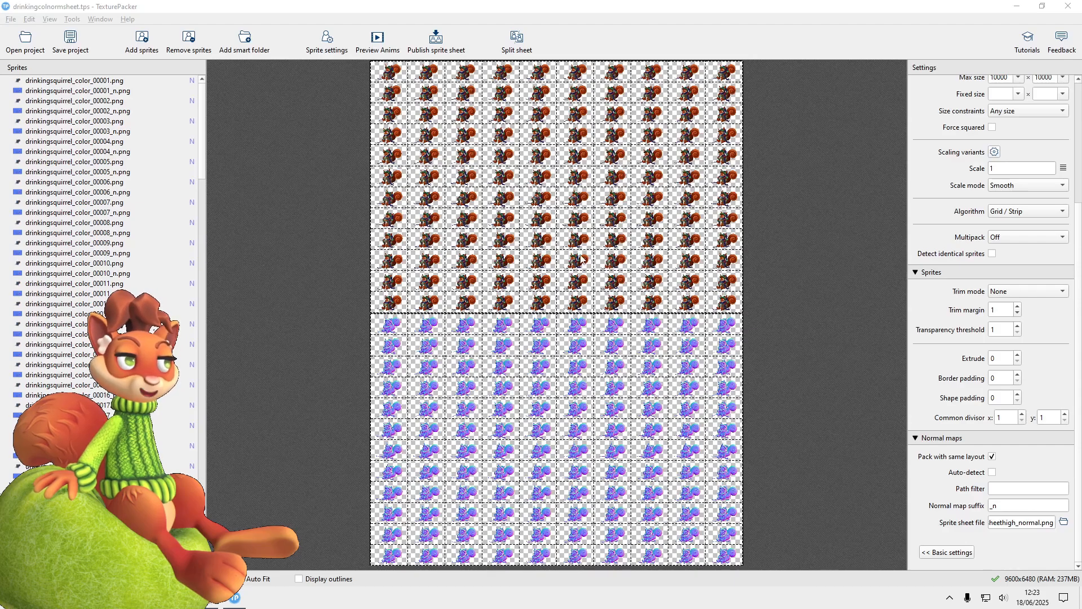
pyautogui.click(430, 47)
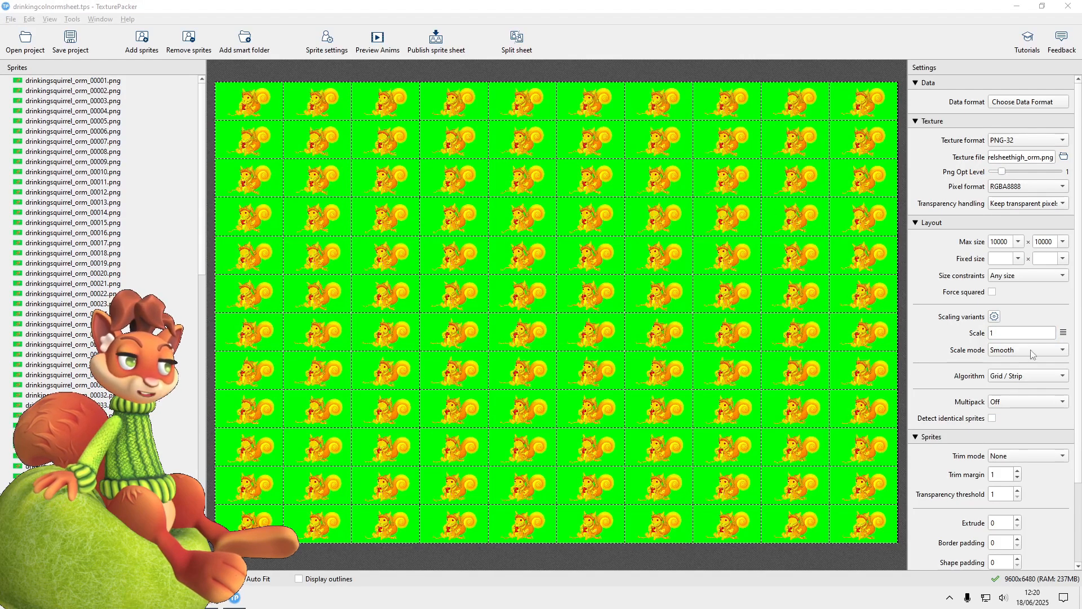
# Set the sprite sheet's scale to 1.0
pyautogui.click(953, 334)
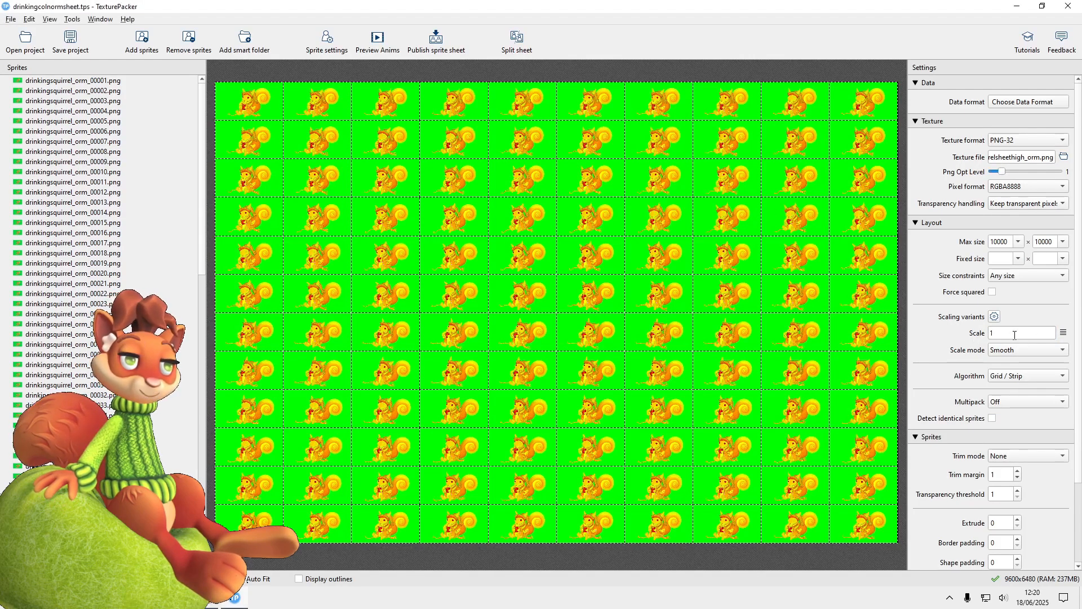
pyautogui.click(1063, 332)
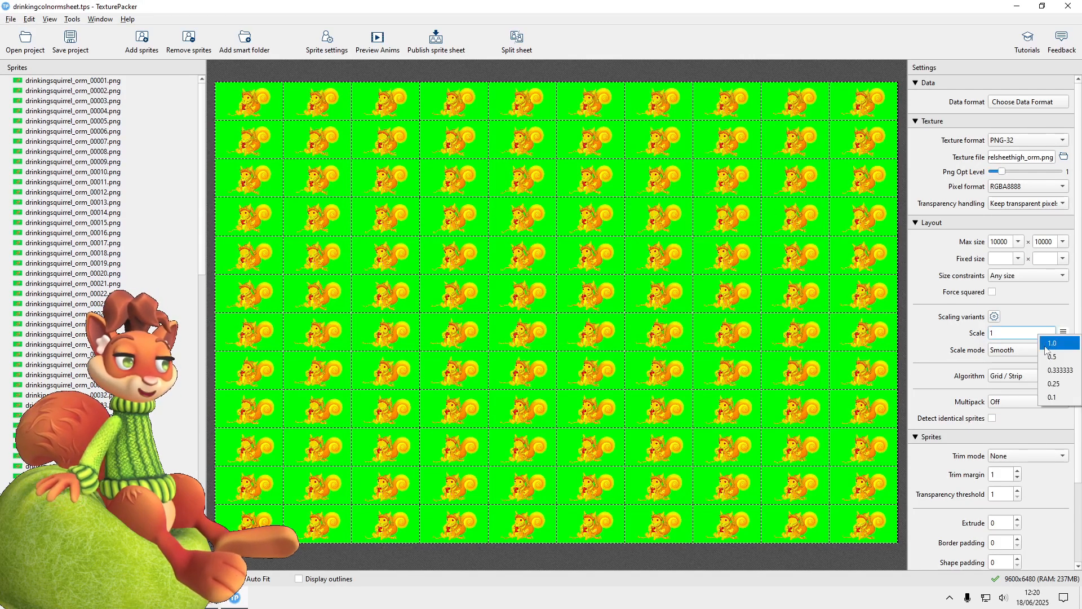
pyautogui.click(1062, 345)
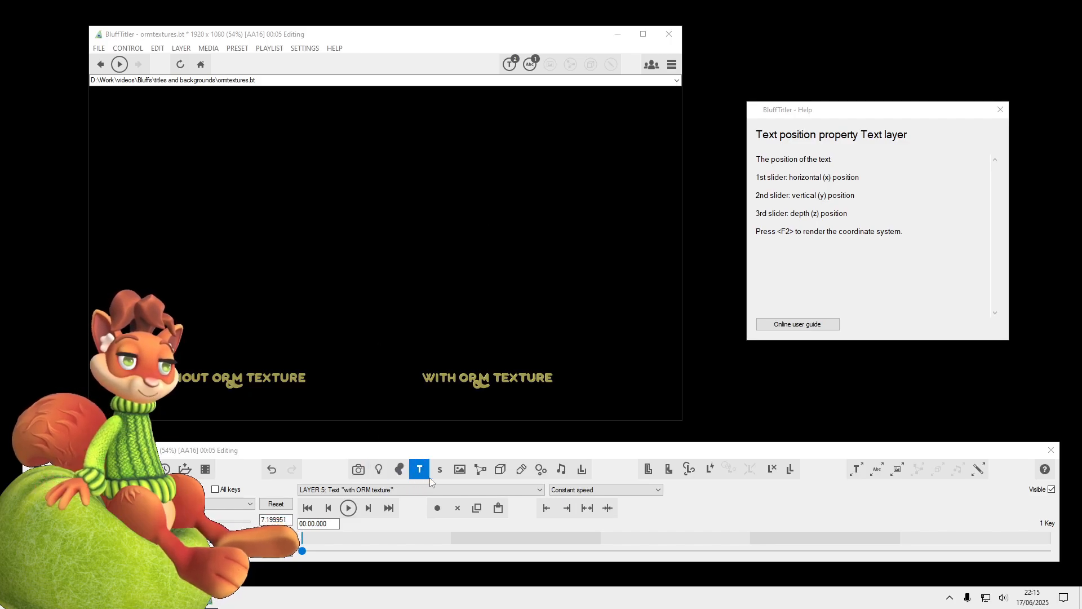
# In BluffTitler, add drinkingsquirrelsheet_color.png as a picture layer and set its filmstrip to 10 horizontal and 12 vertical frames
pyautogui.click(460, 469)
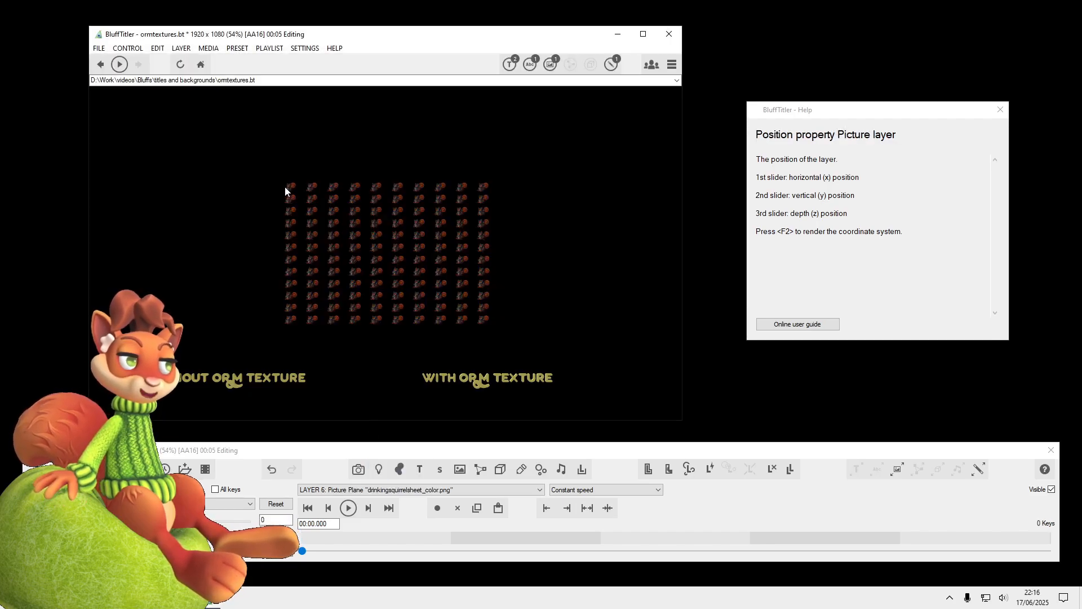
pyautogui.write('10')
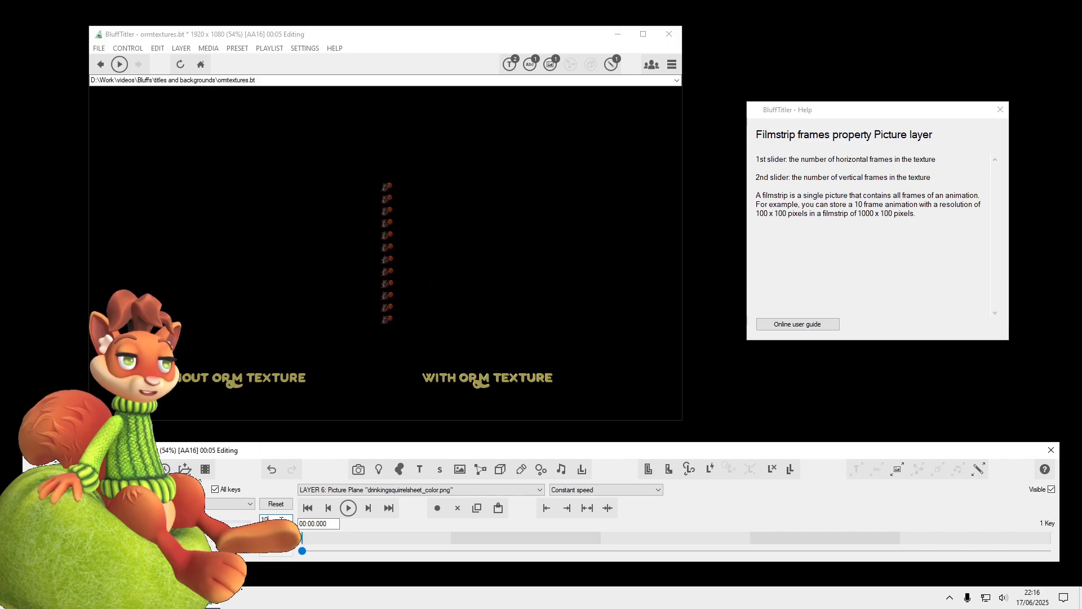
pyautogui.write('12')
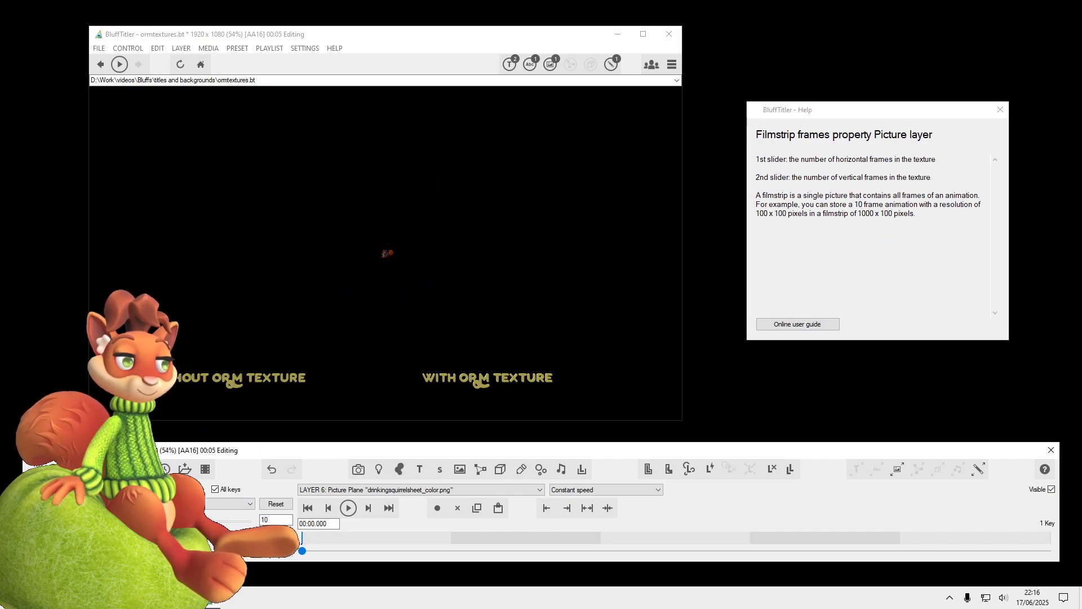
# Set the picture layer's filmstrip speed to 24 frames per second and select its Position property
pyautogui.click(232, 504)
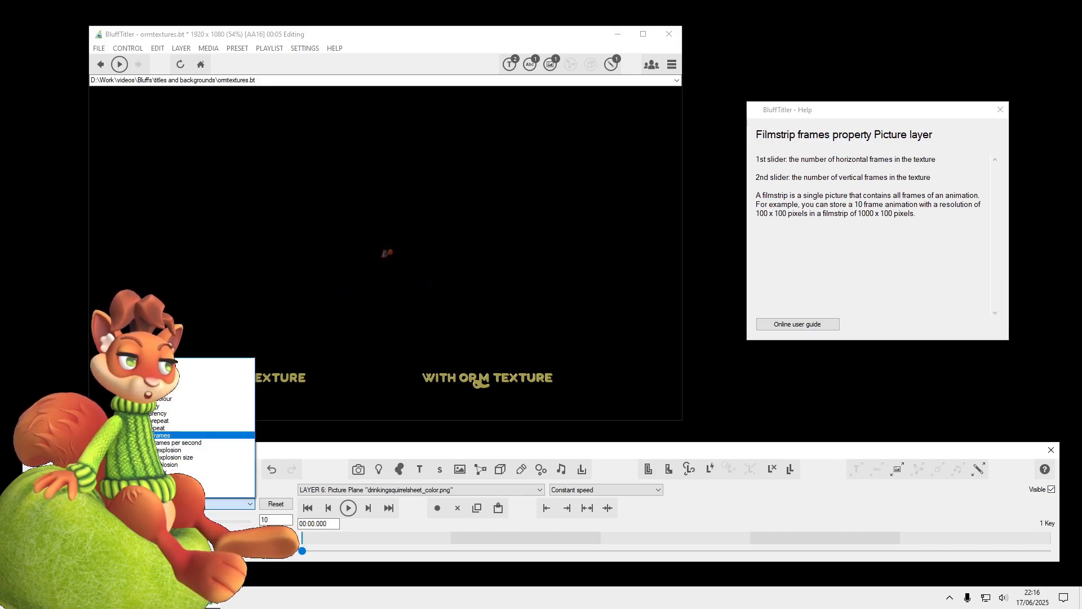
pyautogui.click(163, 443)
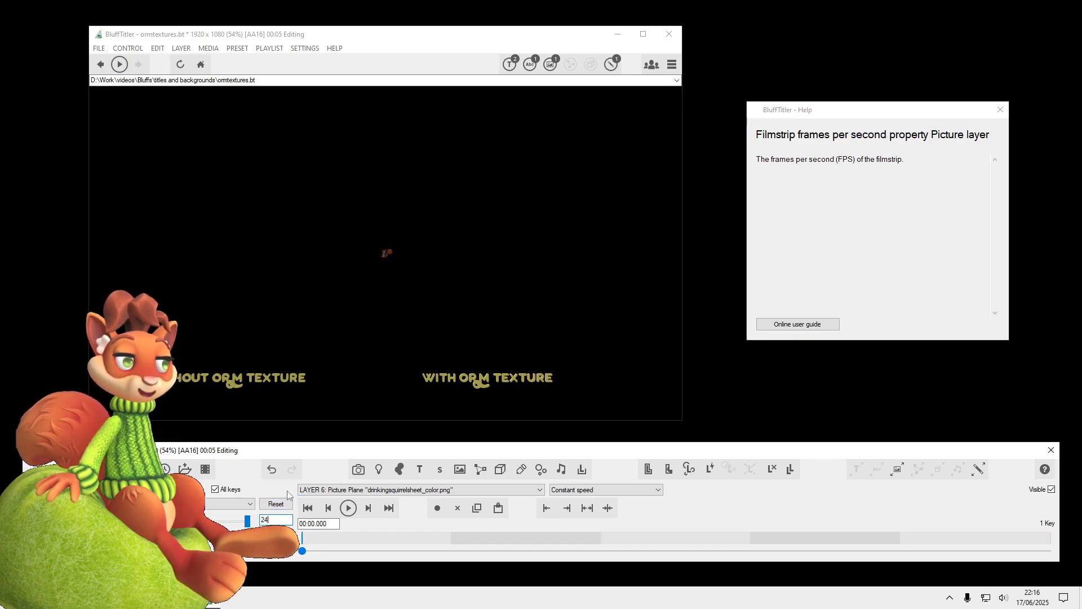
pyautogui.click(239, 504)
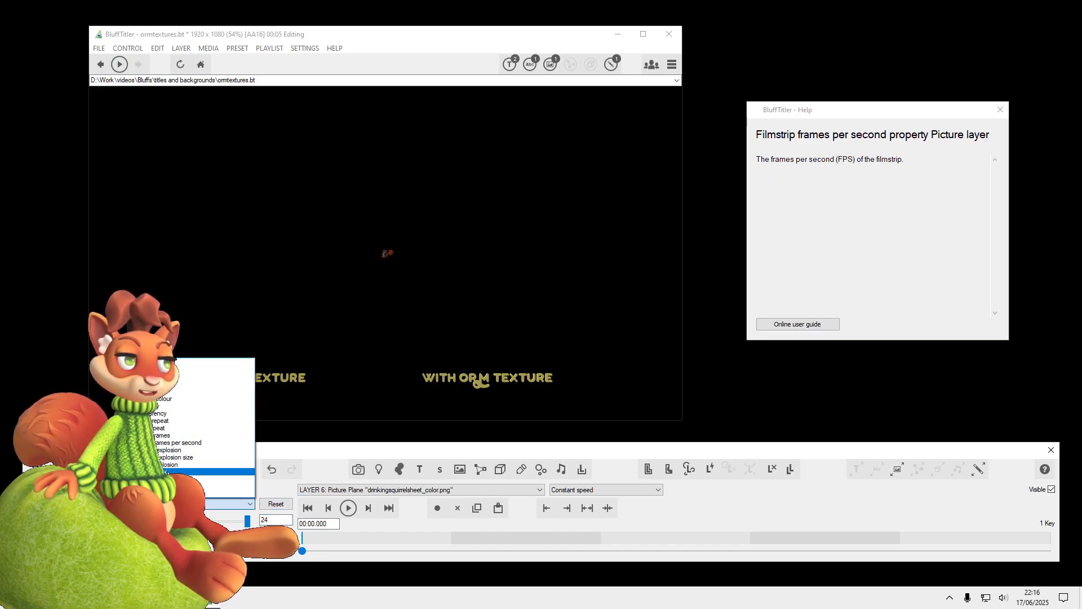
pyautogui.click(176, 362)
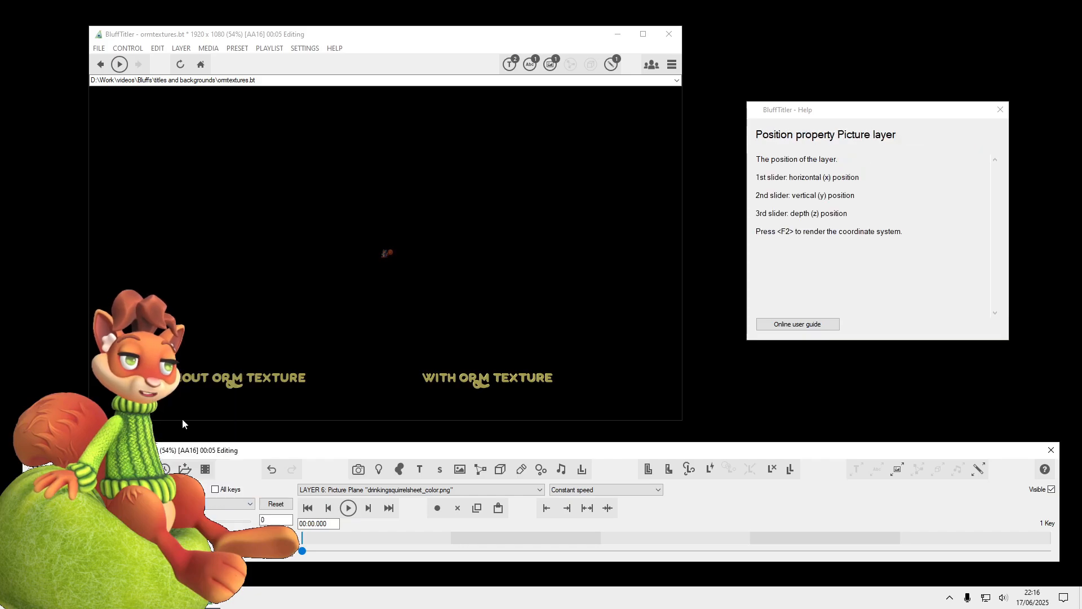
# Apply the PBR effect to picture layer 7 and load drinkingsquirrelsheet_orm.png as its occlusion roughness metalness map
pyautogui.doubleClick(365, 273)
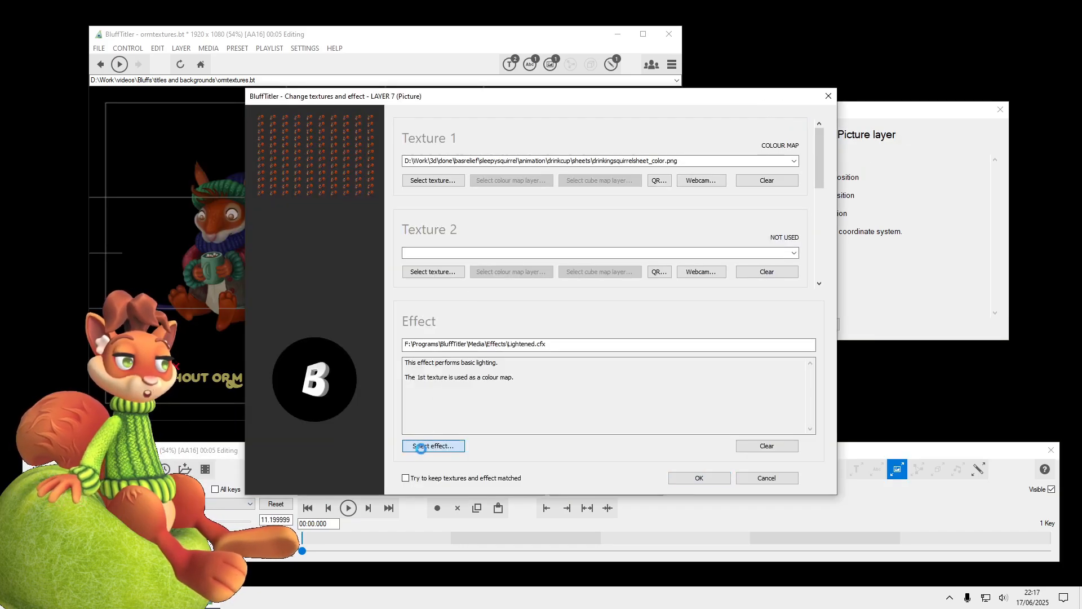
pyautogui.click(434, 447)
pyautogui.click(707, 276)
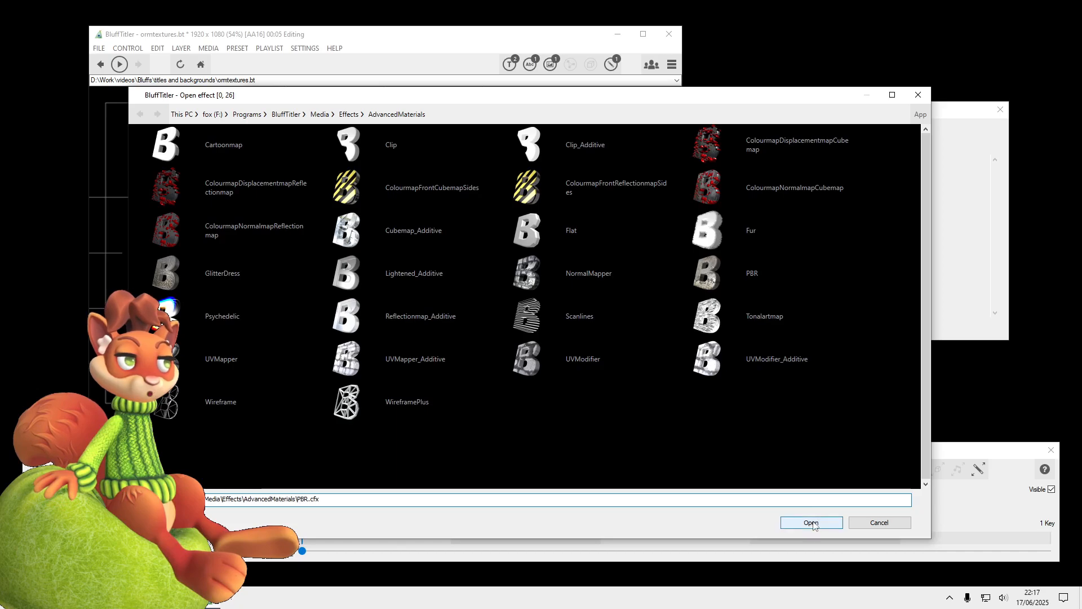
pyautogui.click(816, 526)
pyautogui.moveTo(818, 176); pyautogui.dragTo(817, 225)
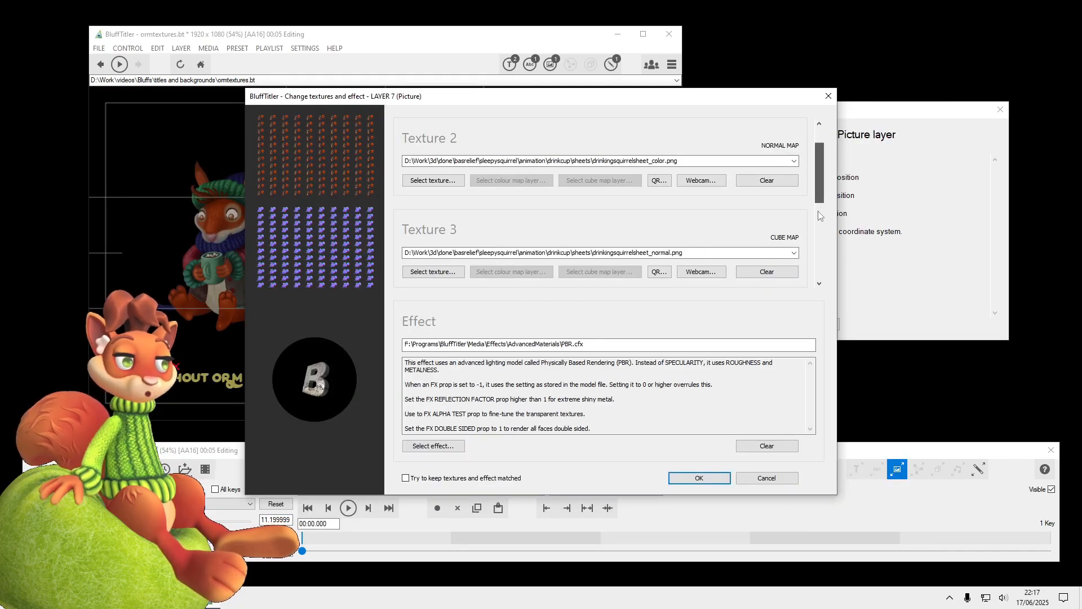
pyautogui.click(433, 272)
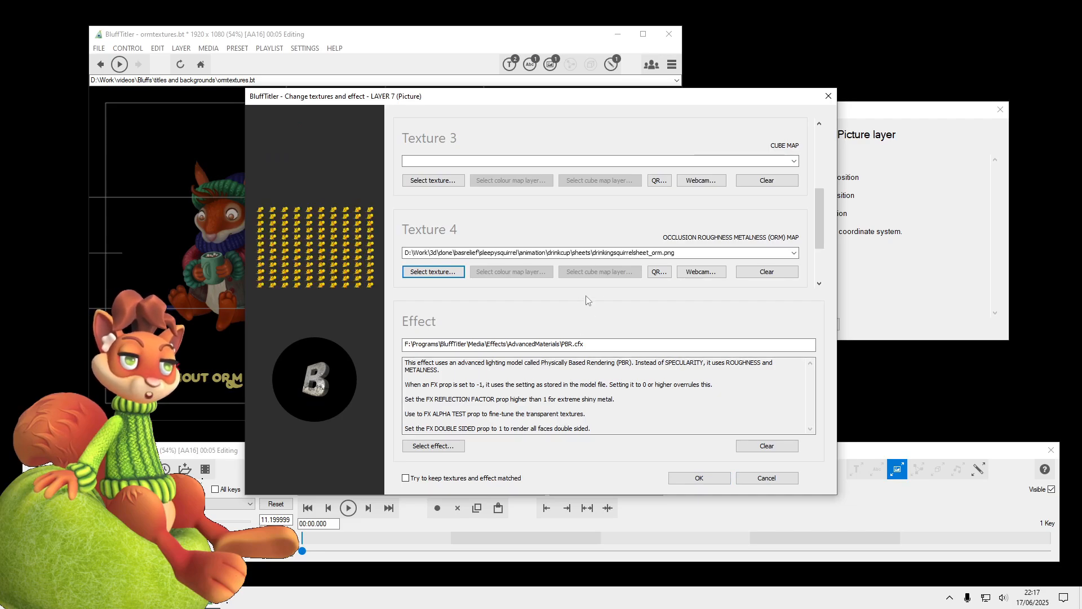
pyautogui.click(688, 478)
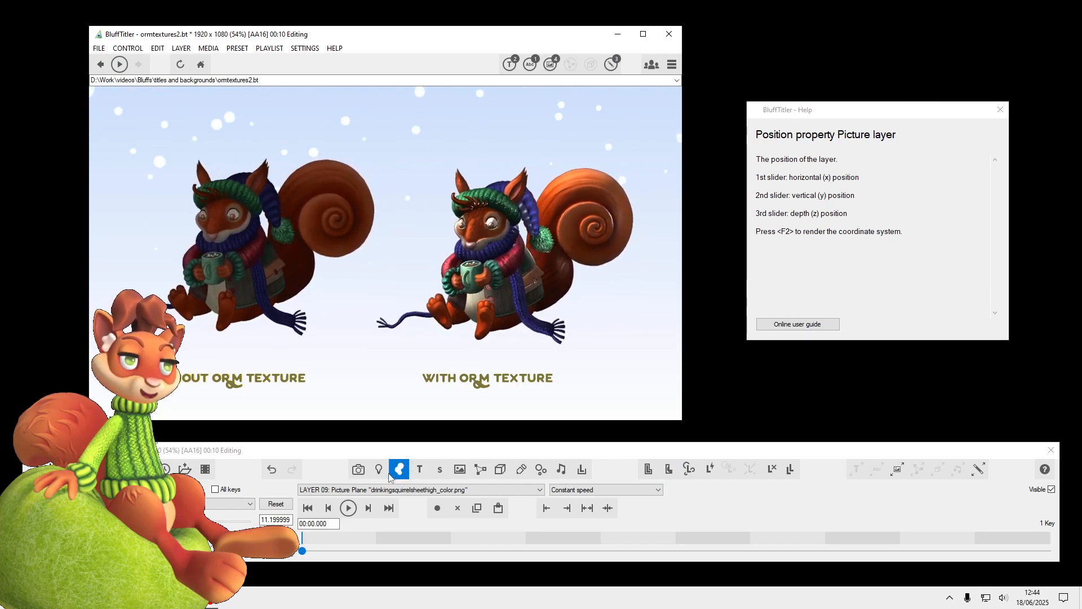
# In ormtextures2, select picture layer 08 and go to its 3D in 3D space style
pyautogui.click(367, 490)
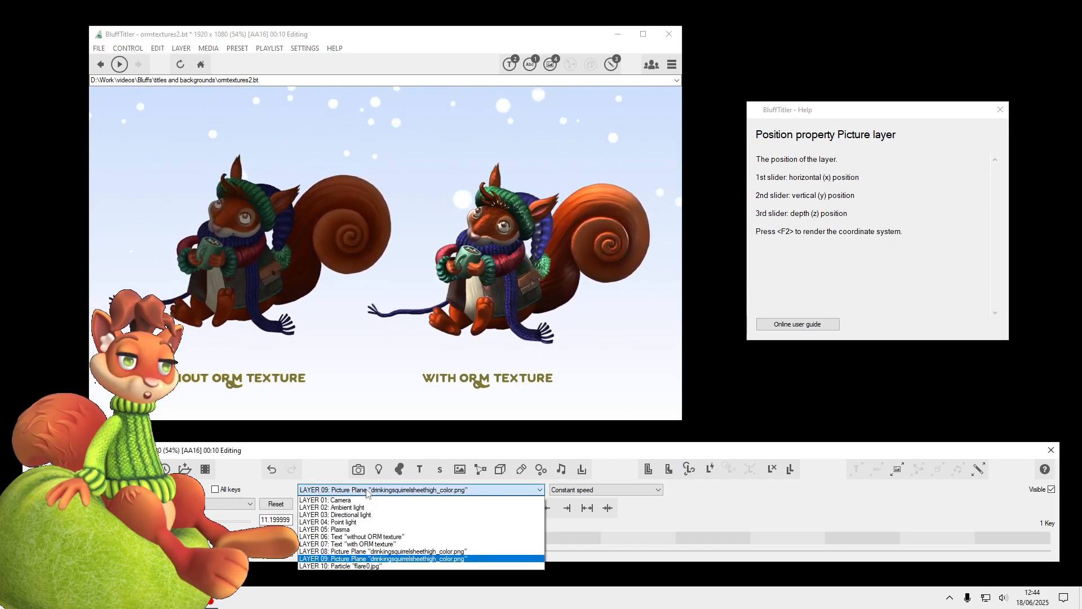
pyautogui.click(327, 551)
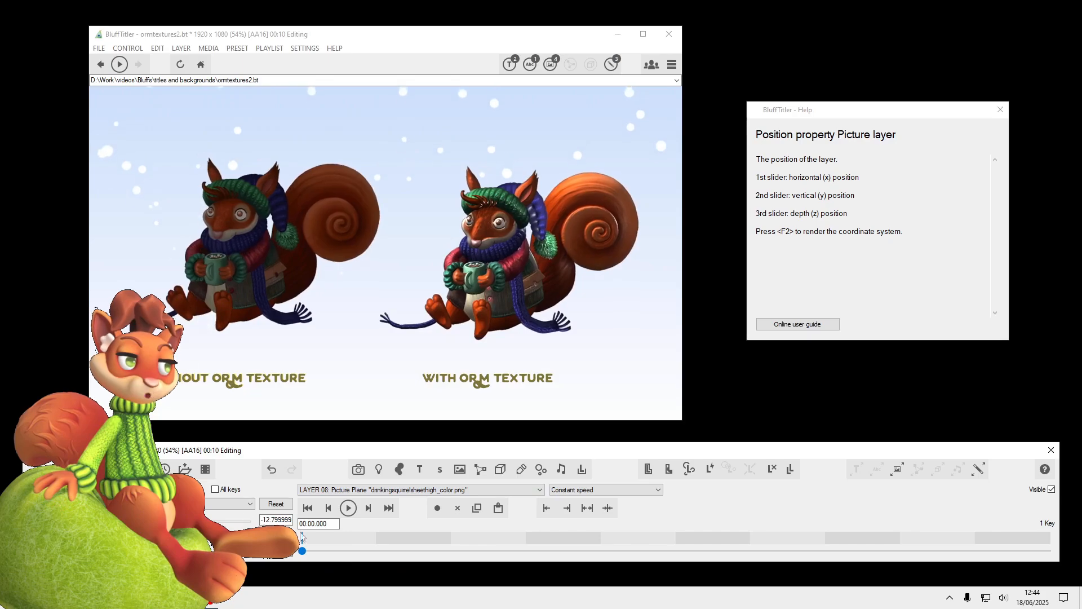
pyautogui.click(169, 489)
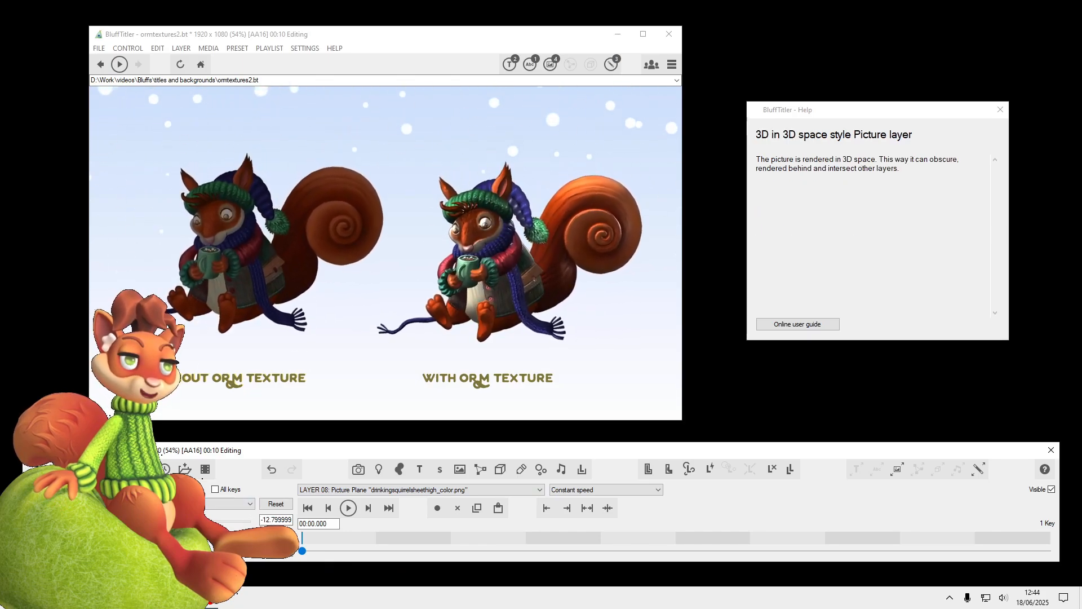
pyautogui.press('Down')
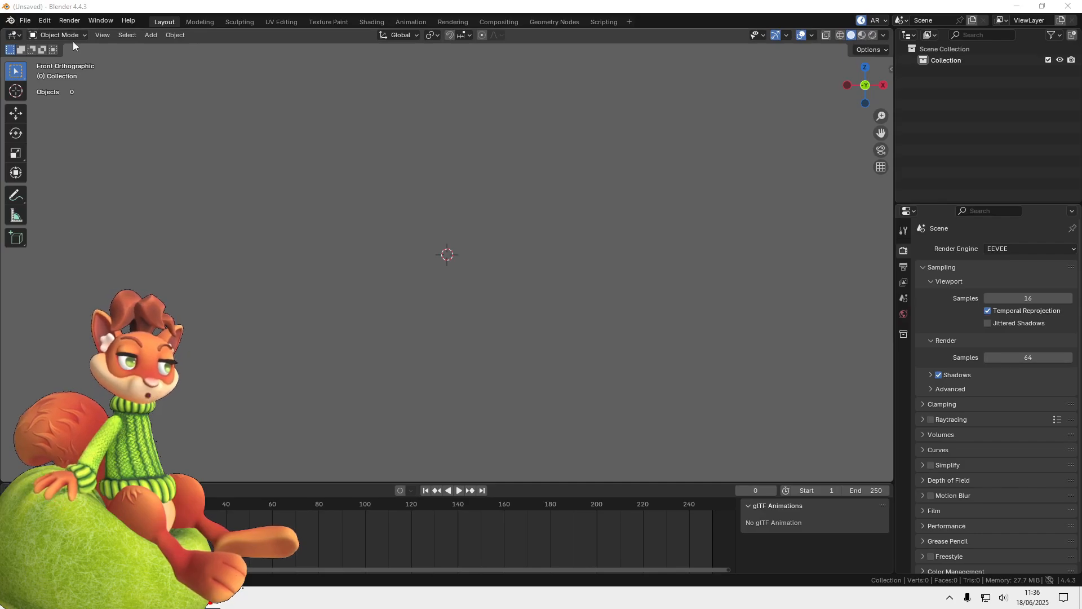
# Switch to Blender and add the drinkingsquirrel_00120 image to the empty scene as a mesh plane
pyautogui.click(152, 34)
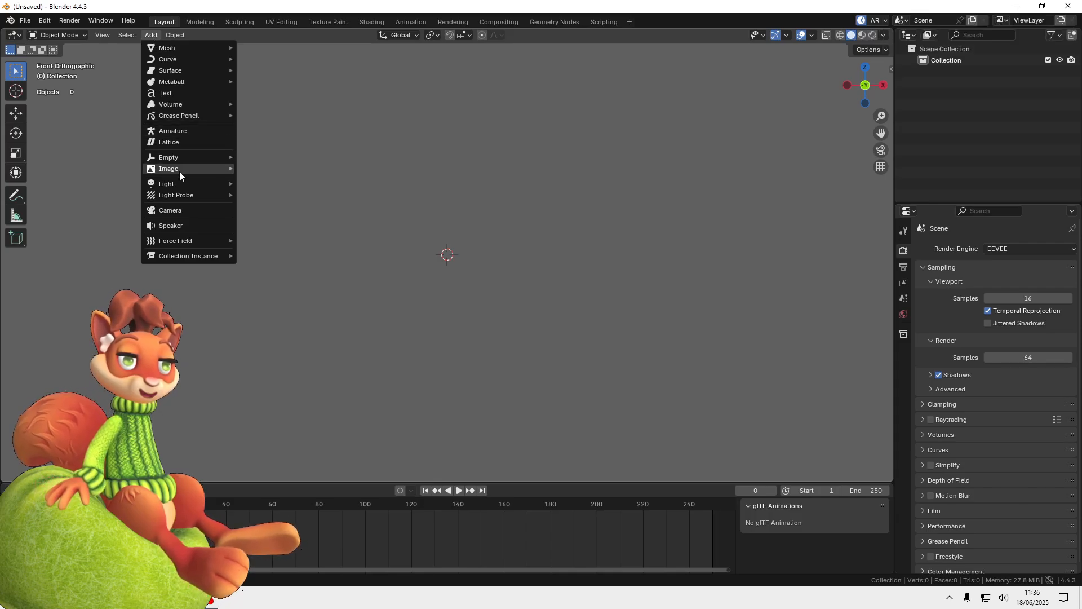
pyautogui.moveTo(178, 168)
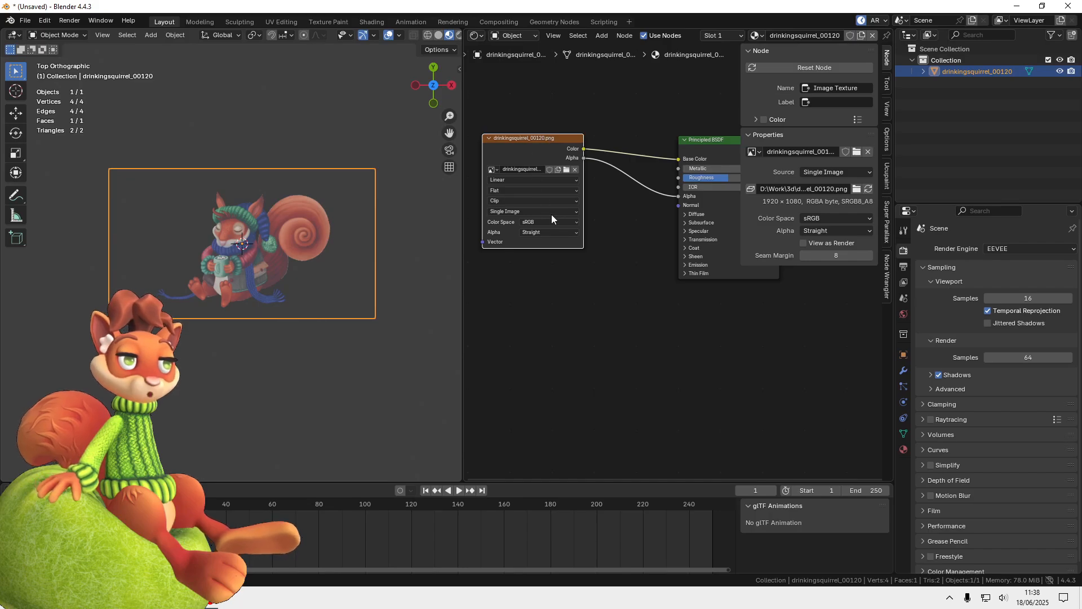
# Set the squirrel's image texture to a cyclic Image Sequence of 120 frames and play the animation
pyautogui.click(551, 211)
pyautogui.click(526, 238)
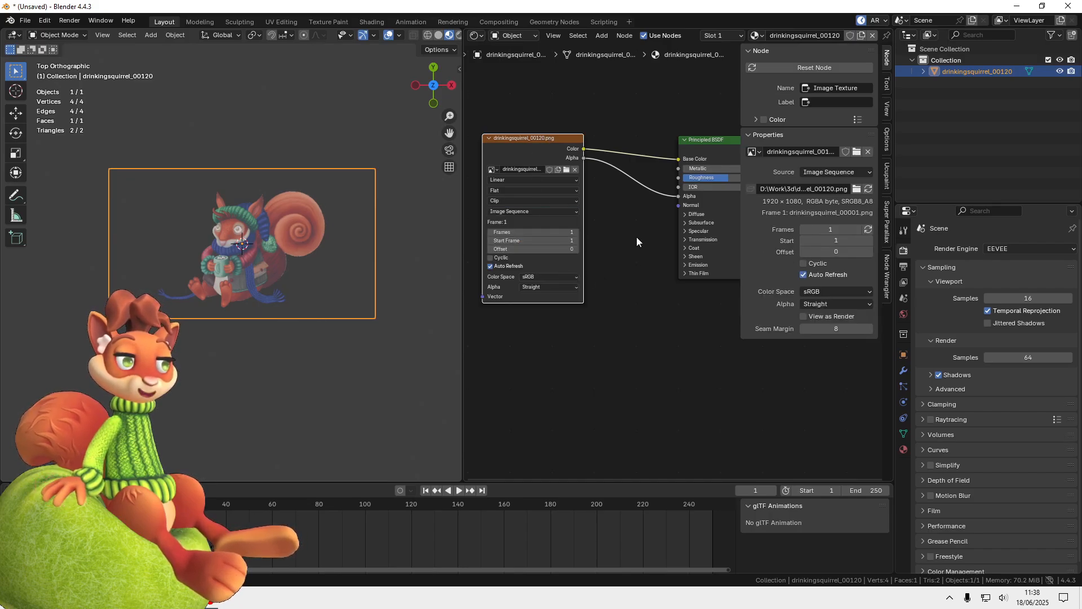
pyautogui.click(568, 233)
pyautogui.write('120')
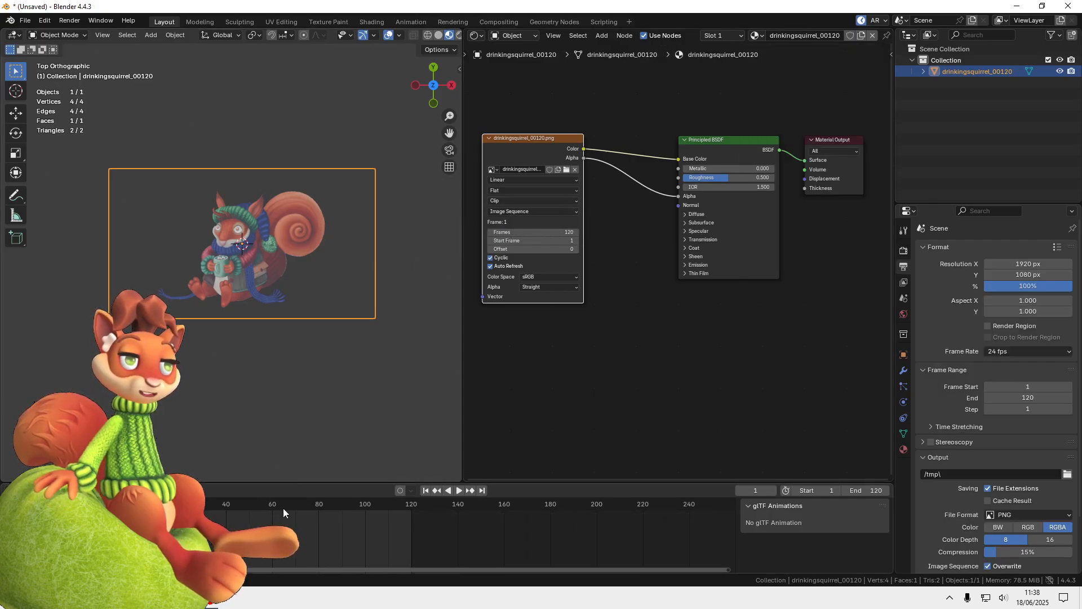
pyautogui.click(458, 491)
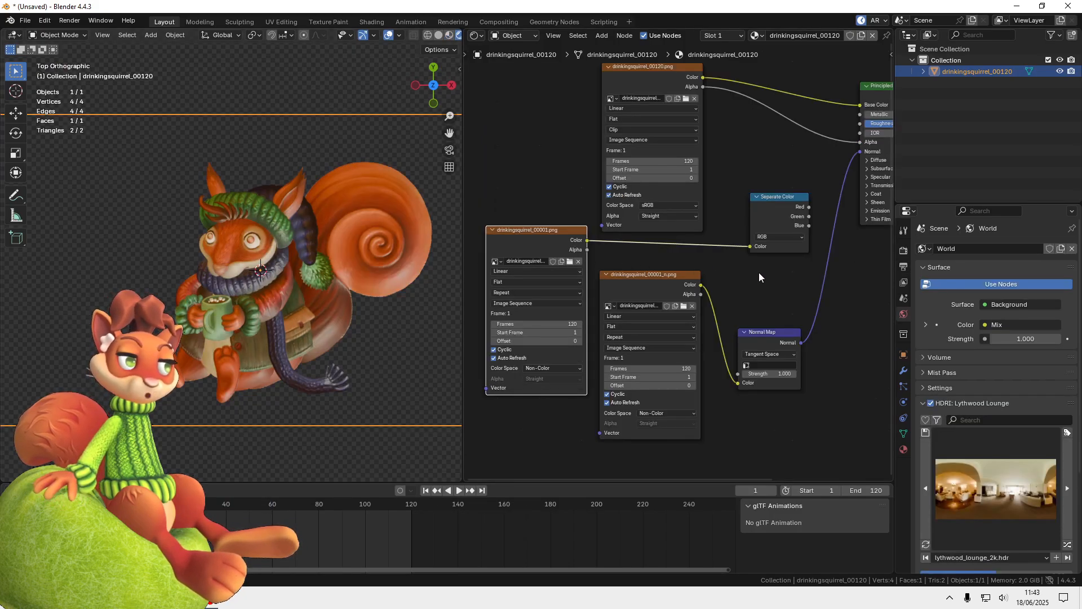
# Connect the ORM texture's separated Green channel to Roughness and its Blue channel to Metallic on the Principled BSDF
pyautogui.moveTo(758, 272); pyautogui.dragTo(688, 287)
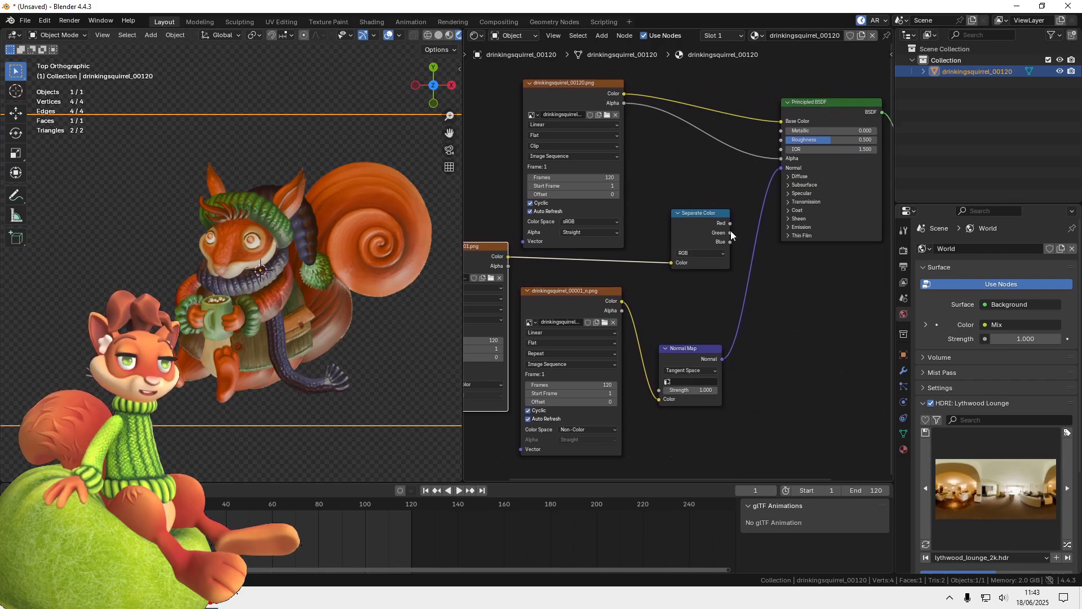
pyautogui.moveTo(731, 233); pyautogui.dragTo(777, 142)
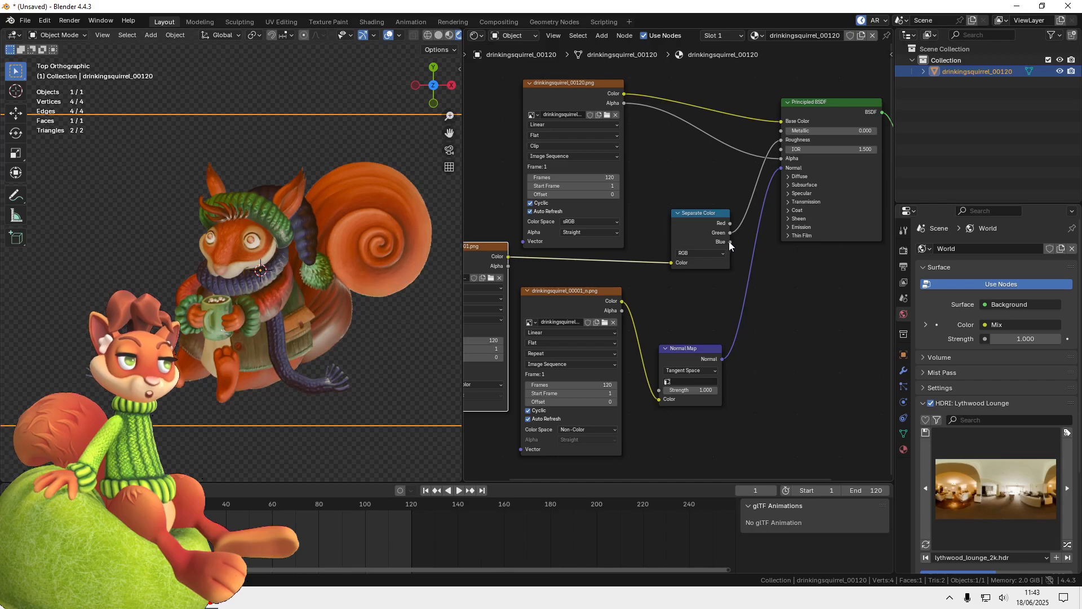
pyautogui.moveTo(730, 242); pyautogui.dragTo(744, 228)
pyautogui.moveTo(758, 151); pyautogui.dragTo(782, 130)
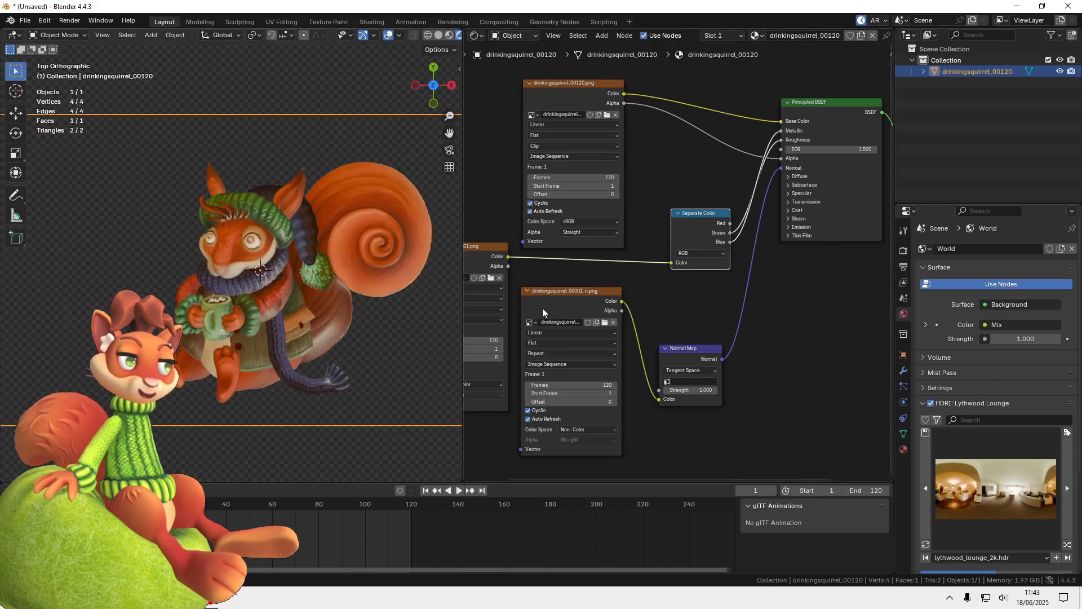
# Add a colour Mix node set to Multiply and feed it the squirrel's colour texture and the ORM map's Red channel
pyautogui.moveTo(713, 218); pyautogui.dragTo(691, 212)
pyautogui.hotkey('shift', 'a')
pyautogui.write('mi')
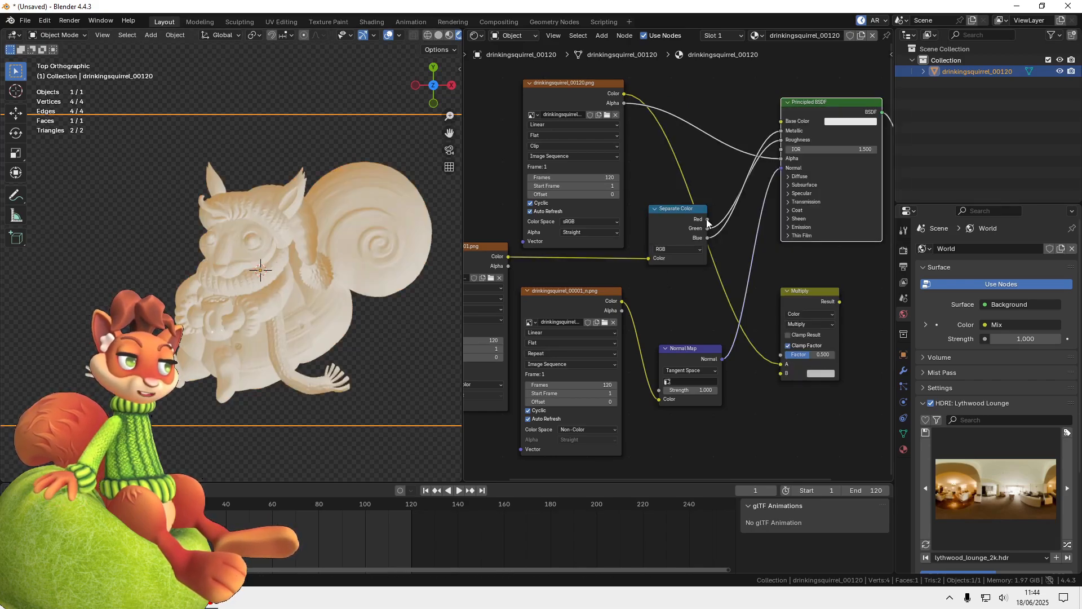
pyautogui.moveTo(707, 219); pyautogui.dragTo(742, 338)
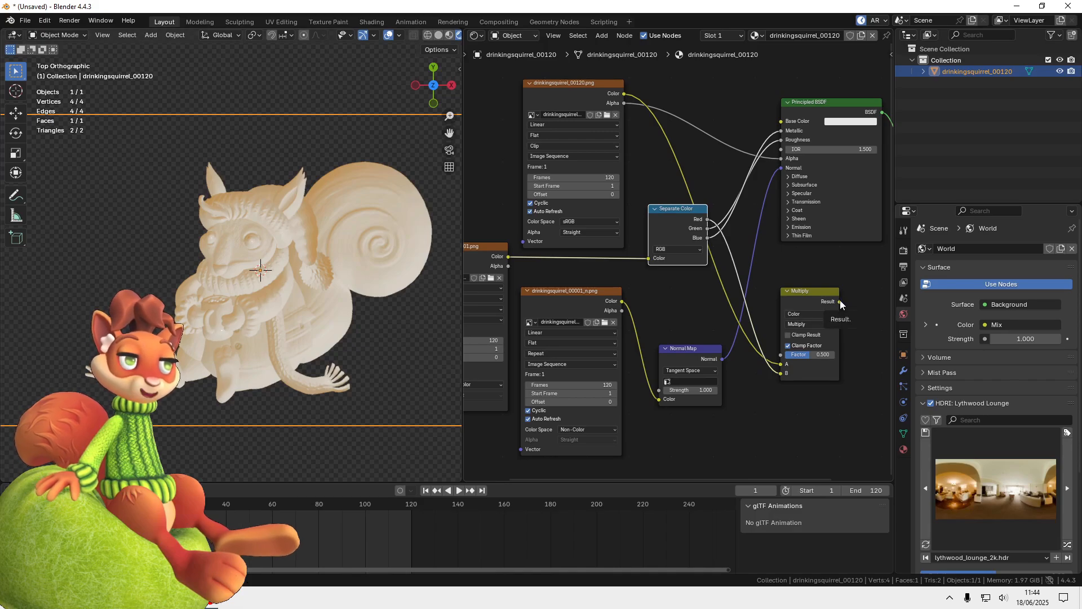
# Connect the Multiply result to Base Color, set its factor to 1.000 and place the node beside the colour texture
pyautogui.moveTo(840, 303); pyautogui.dragTo(781, 121)
pyautogui.moveTo(810, 355); pyautogui.dragTo(837, 355)
pyautogui.moveTo(798, 291); pyautogui.dragTo(701, 86)
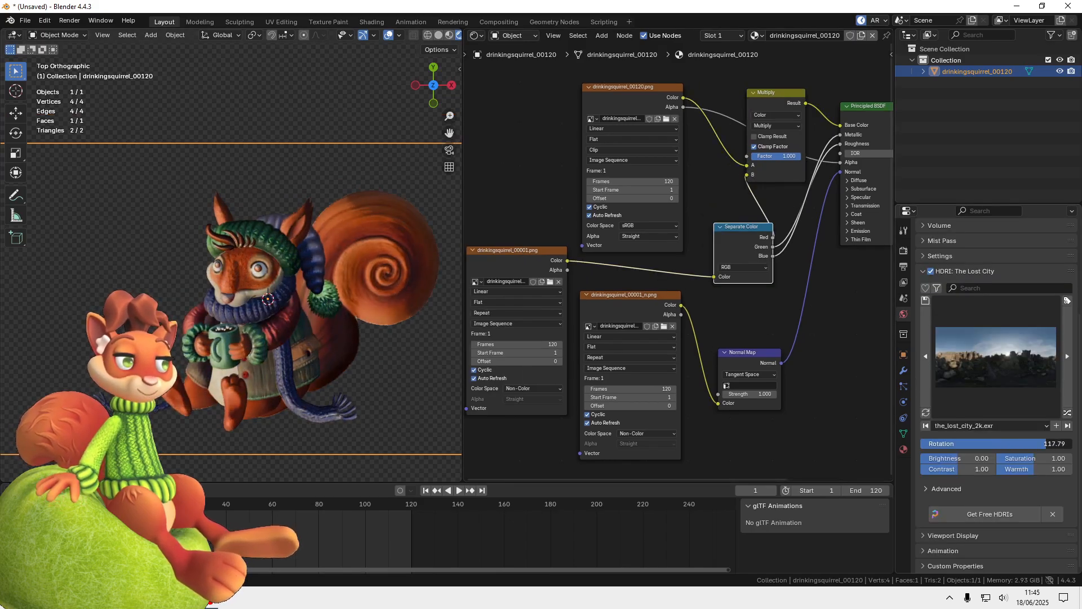
# Light the scene with the Photo Studio 01 HDRI, rotated to about -7.94
pyautogui.moveTo(1046, 444); pyautogui.dragTo(990, 444)
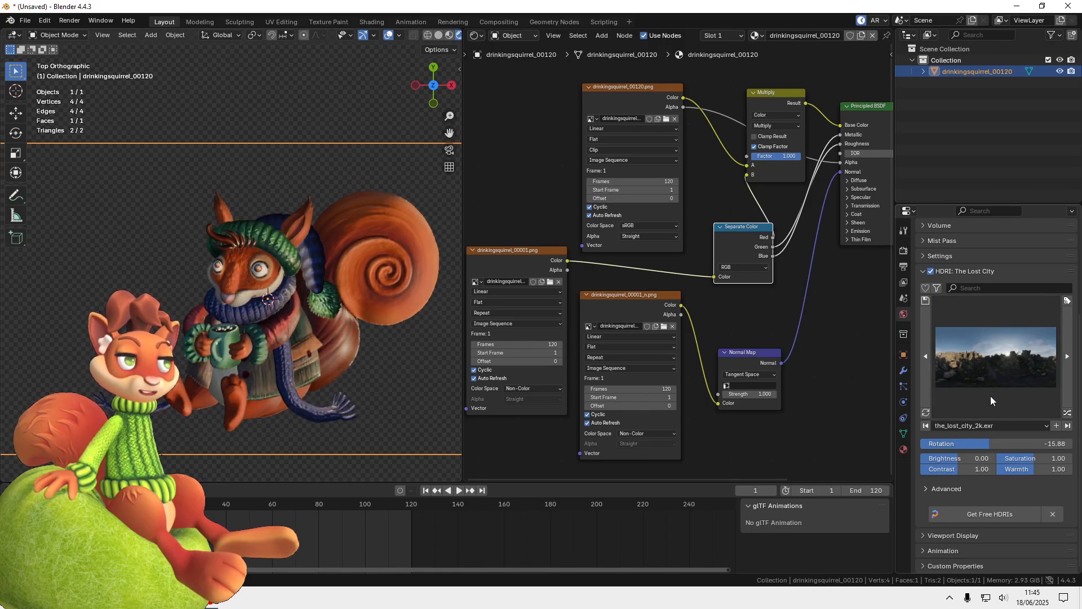
pyautogui.click(1008, 363)
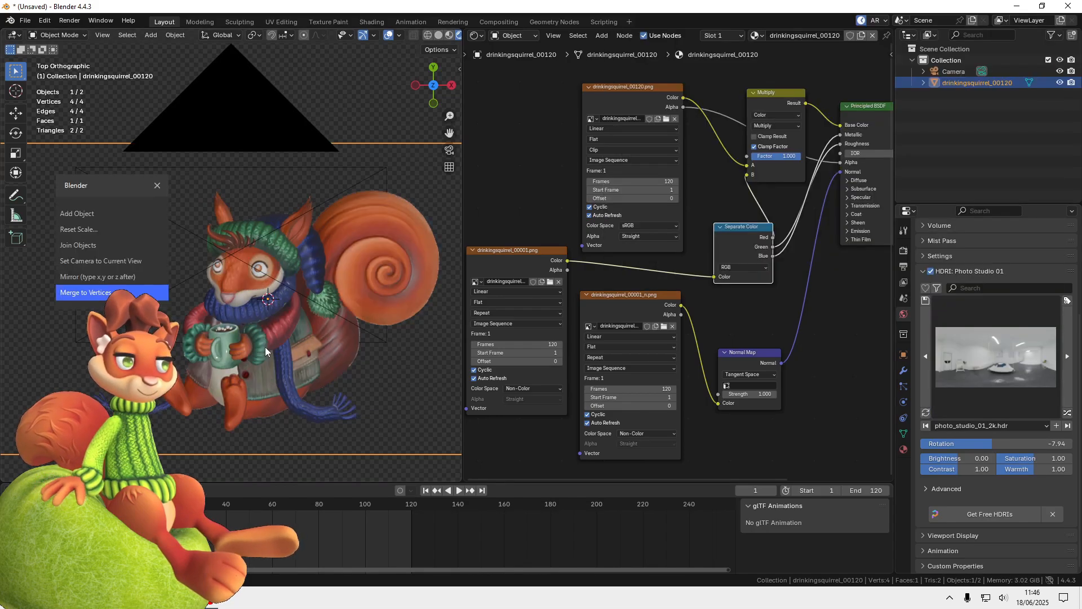
# Go to the camera's view and rotate the squirrel plane 90° about the X axis
pyautogui.click(100, 261)
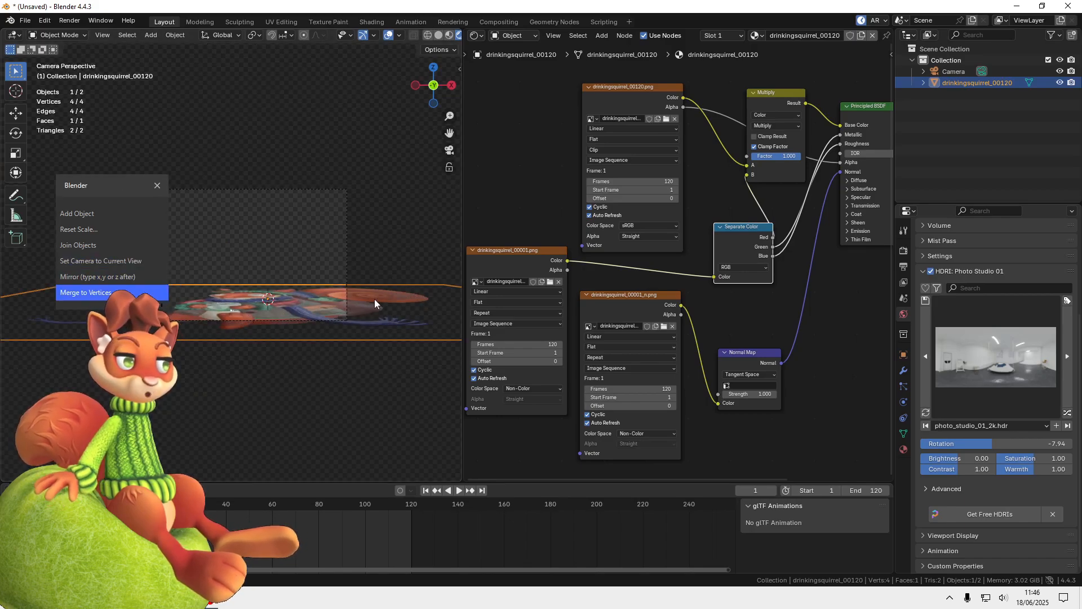
pyautogui.press('r')
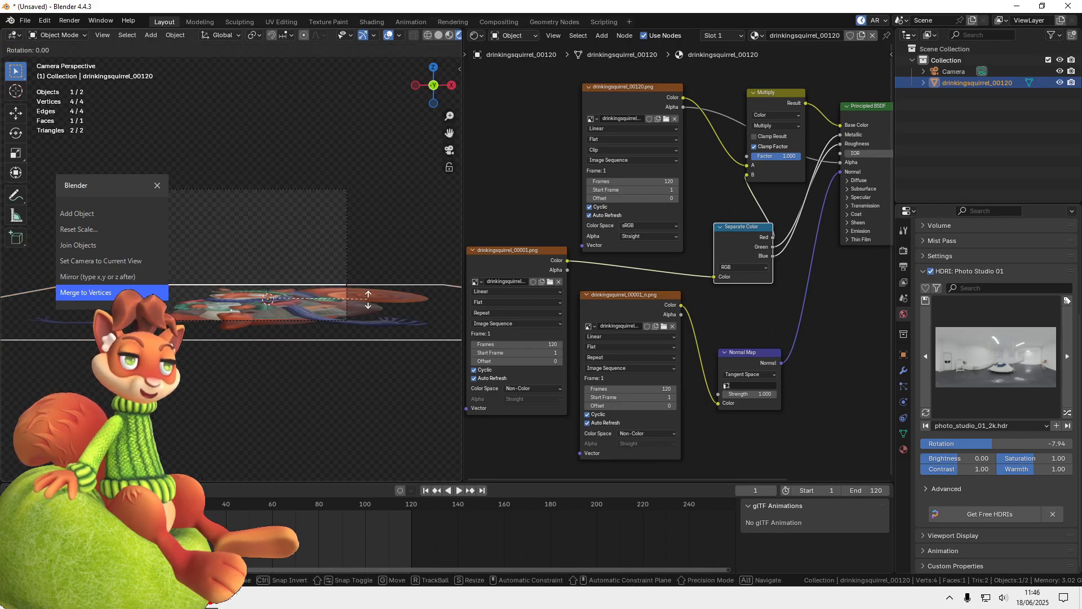
pyautogui.write('x90')
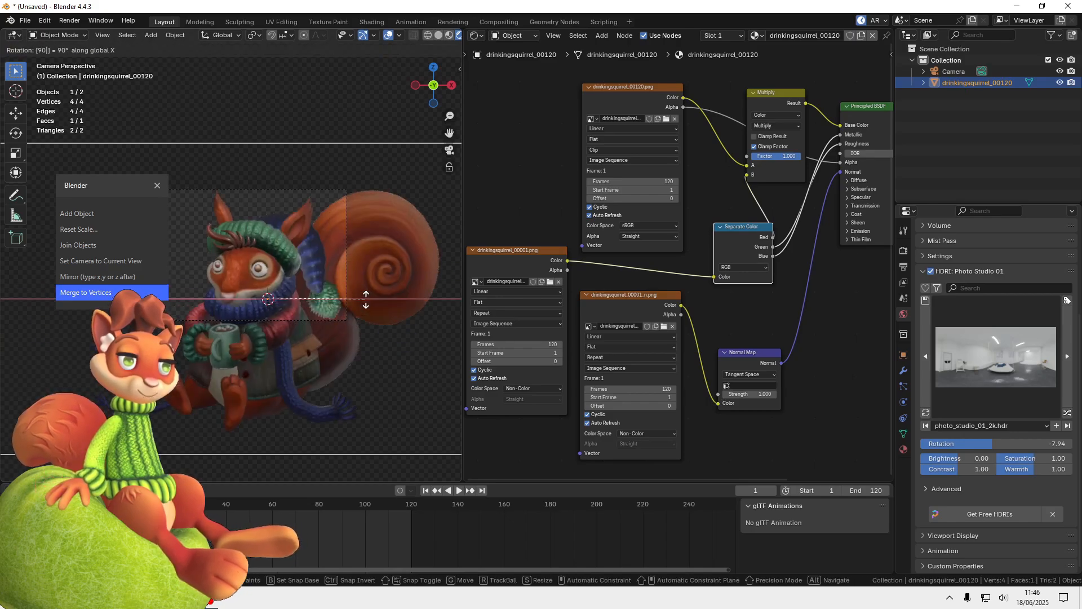
pyautogui.press('Return')
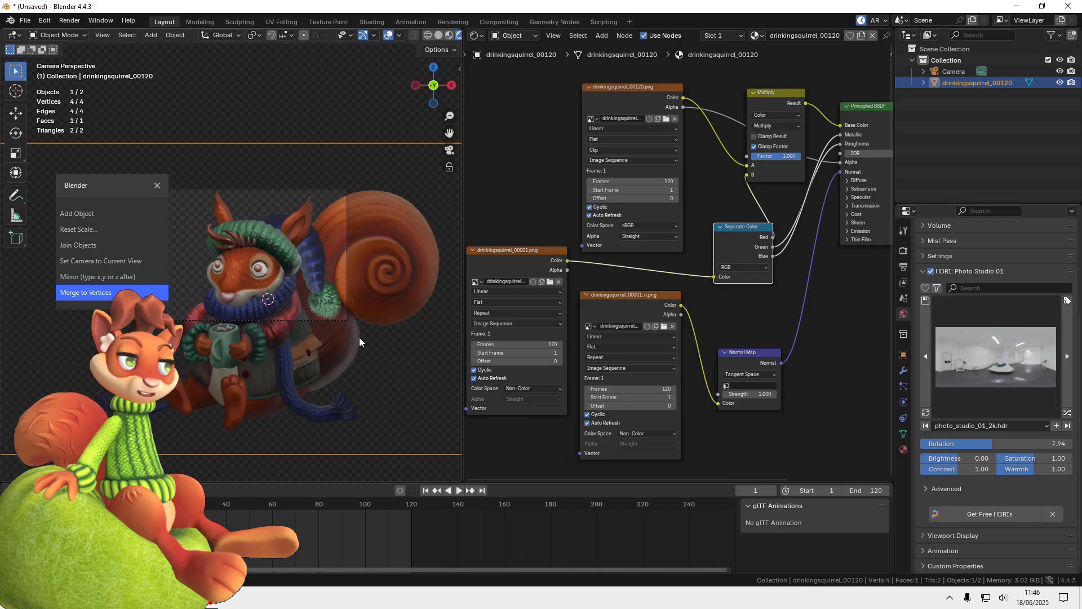
pyautogui.rightClick(360, 337)
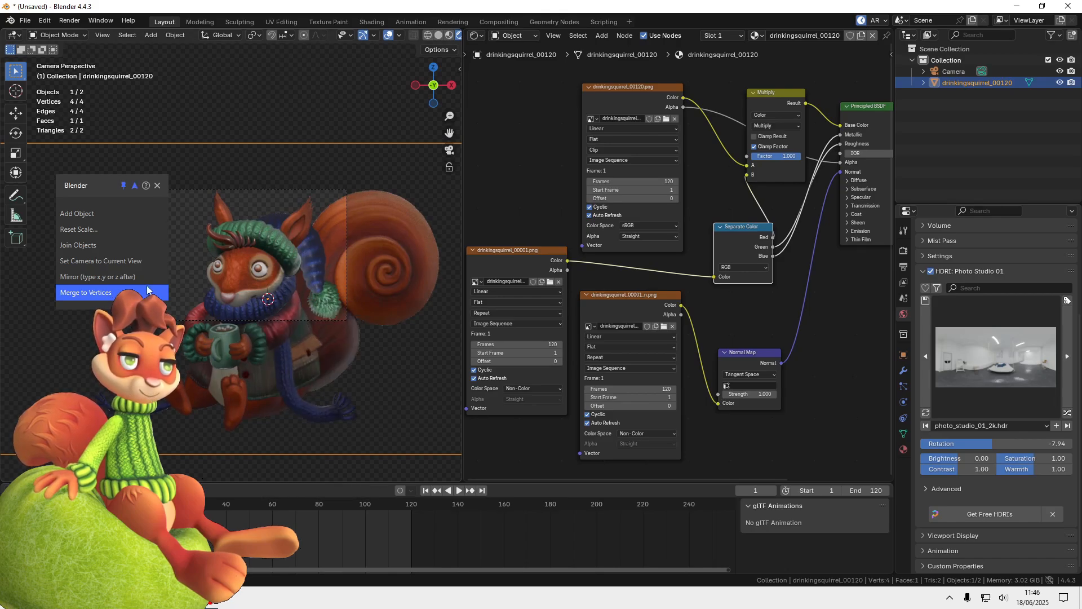
pyautogui.click(100, 34)
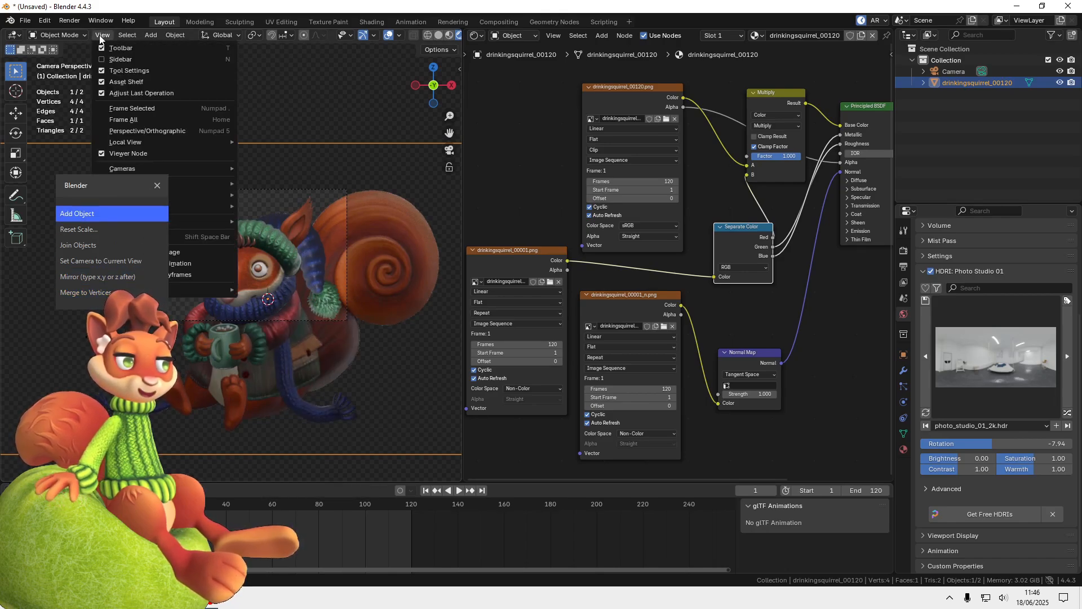
pyautogui.moveTo(91, 185)
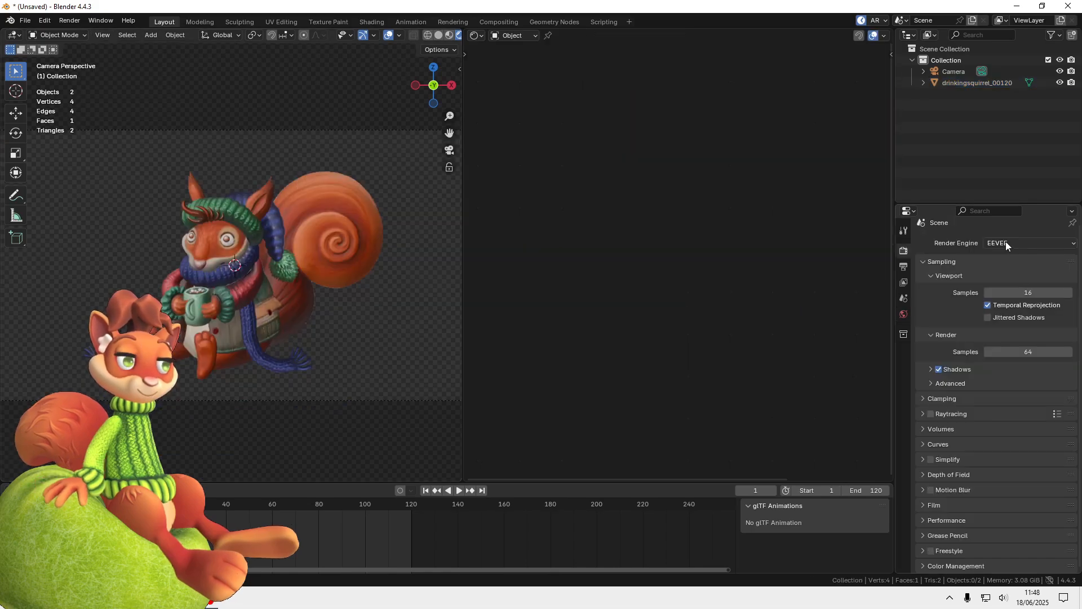
# Set the scene's render engine to Cycles and its render device to GPU Compute
pyautogui.click(1006, 242)
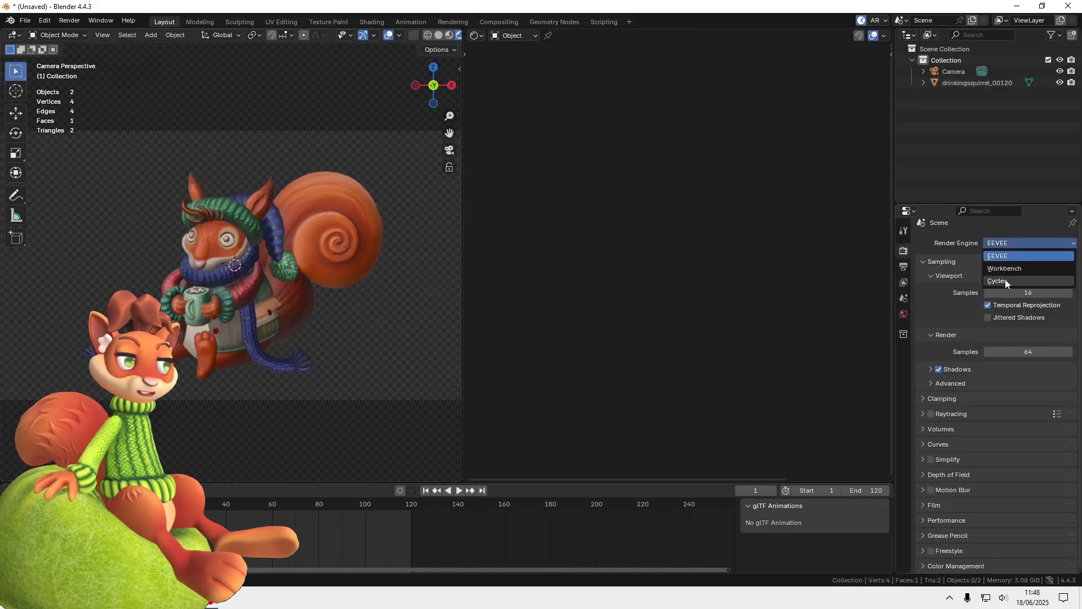
pyautogui.click(1006, 280)
pyautogui.click(1010, 270)
pyautogui.click(1004, 297)
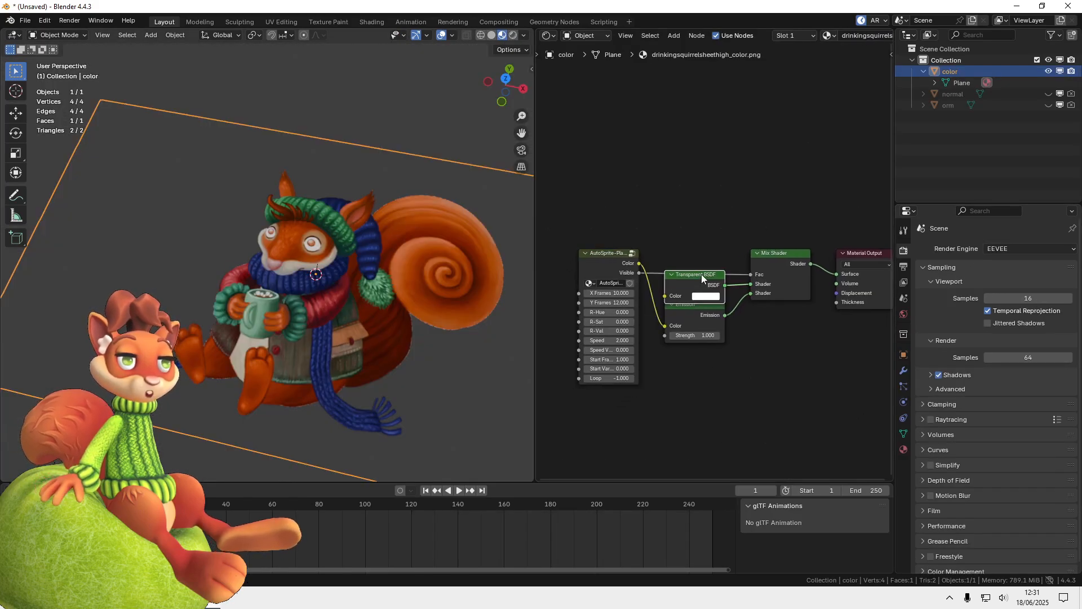
# Place the Transparent BSDF and Mix Shader nodes above the AutoSprite and Emission nodes, and start adding another node
pyautogui.moveTo(701, 274); pyautogui.dragTo(702, 168)
pyautogui.moveTo(769, 254); pyautogui.dragTo(775, 145)
pyautogui.moveTo(705, 171); pyautogui.dragTo(712, 125)
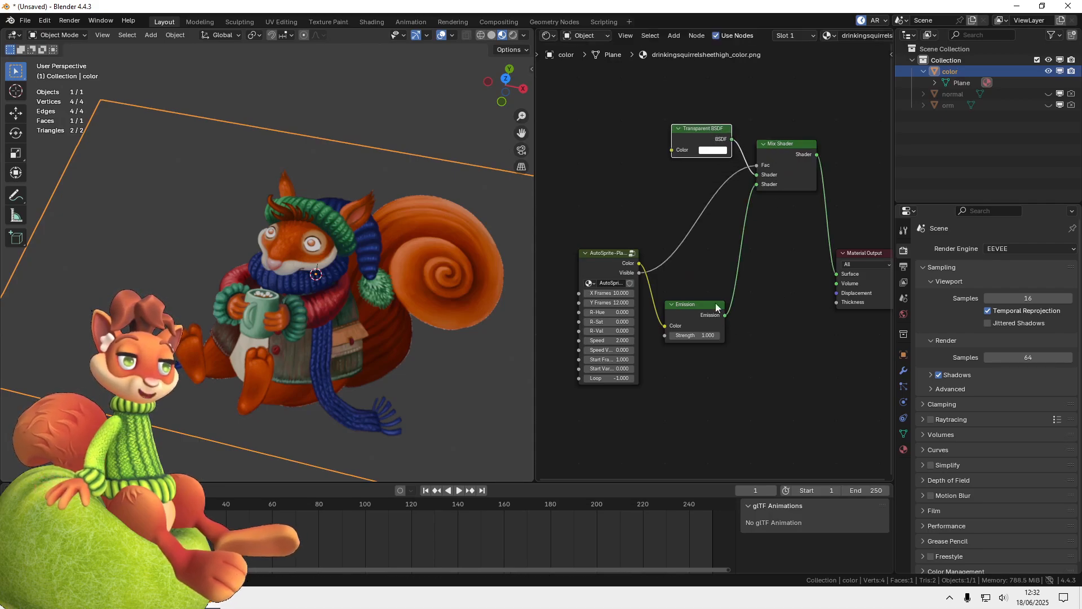
pyautogui.moveTo(776, 379); pyautogui.dragTo(758, 364)
pyautogui.hotkey('shift', 'a')
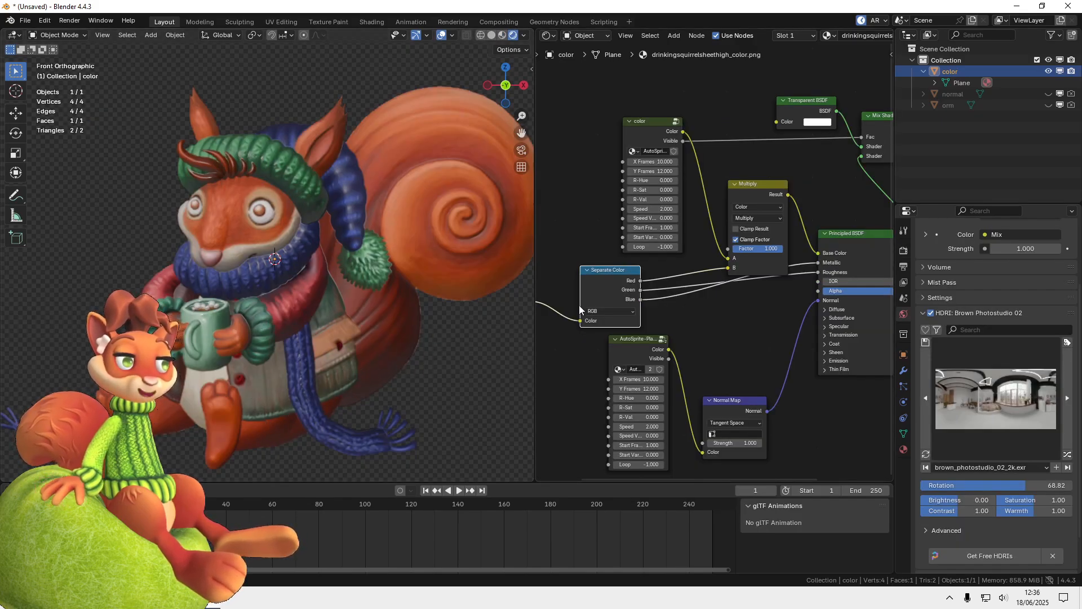
# Play the lit squirrel animation, stop it and return to the first frame
pyautogui.scroll(-2, 379, 335)
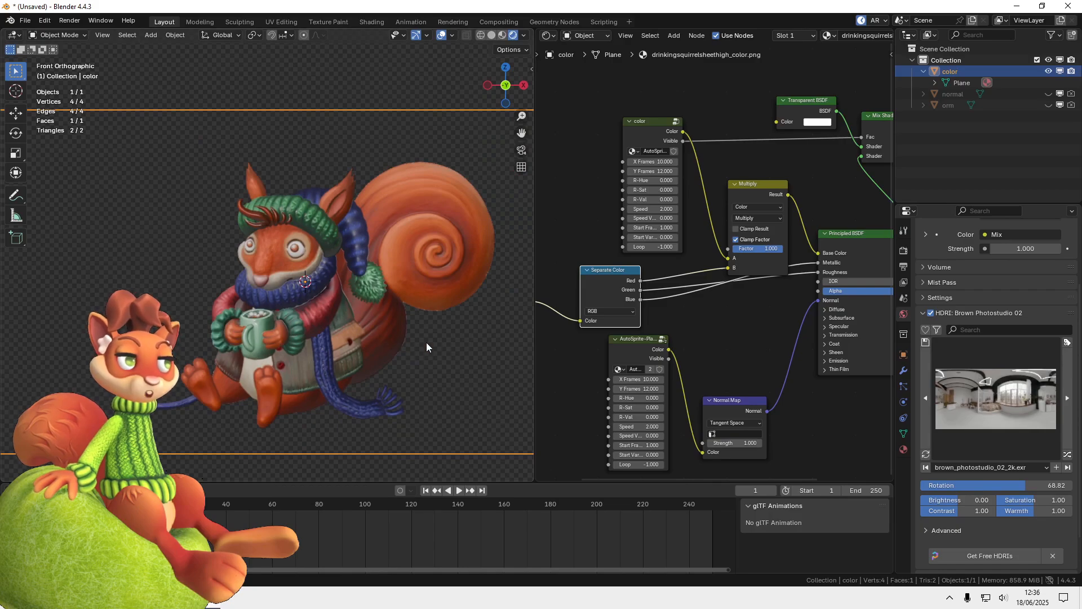
pyautogui.click(459, 491)
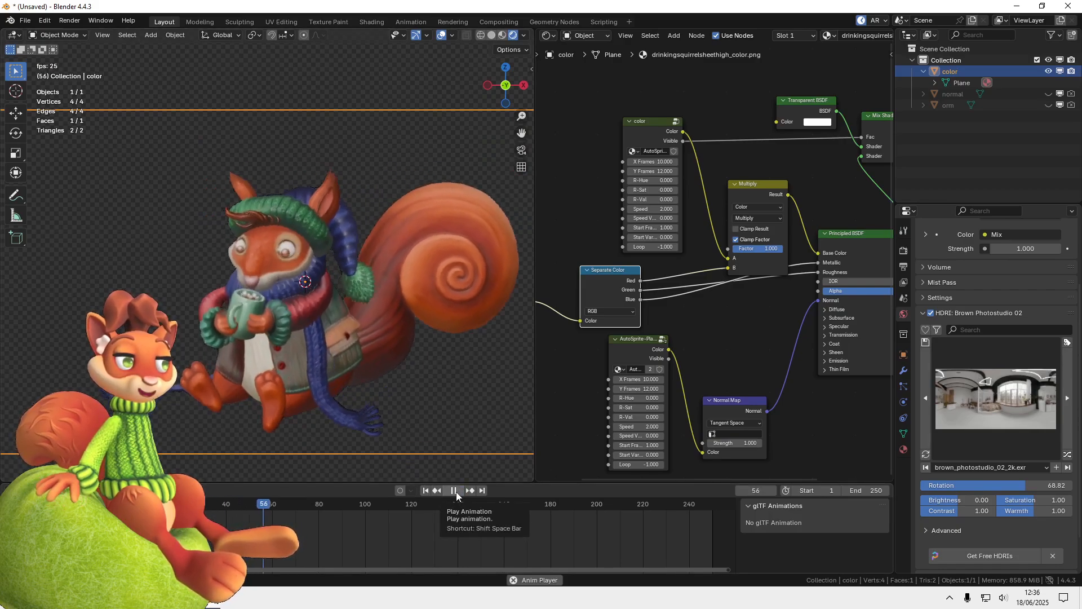
pyautogui.click(454, 490)
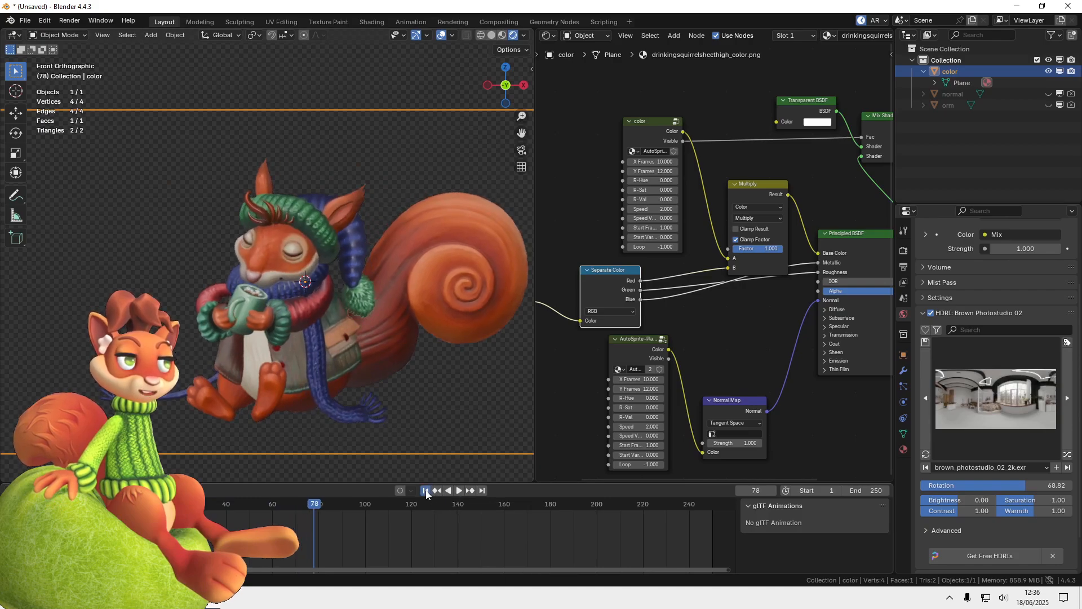
pyautogui.hotkey('shift', 'Left')
# Set the frame range's end frame to 120 and play the animation
pyautogui.click(904, 268)
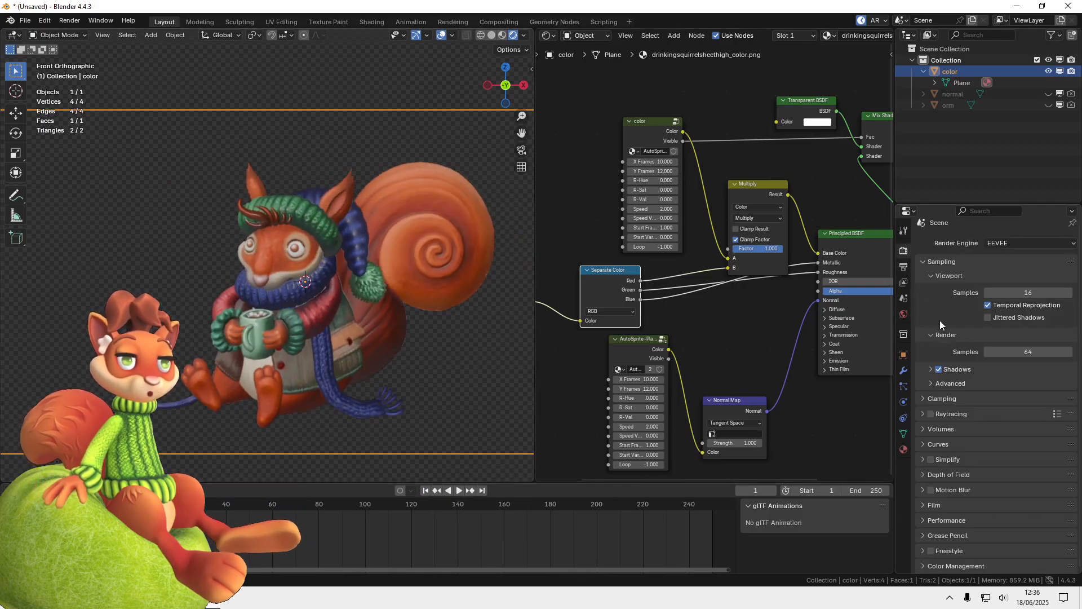
pyautogui.click(904, 267)
pyautogui.doubleClick(1018, 392)
pyautogui.write('120')
pyautogui.press('Return')
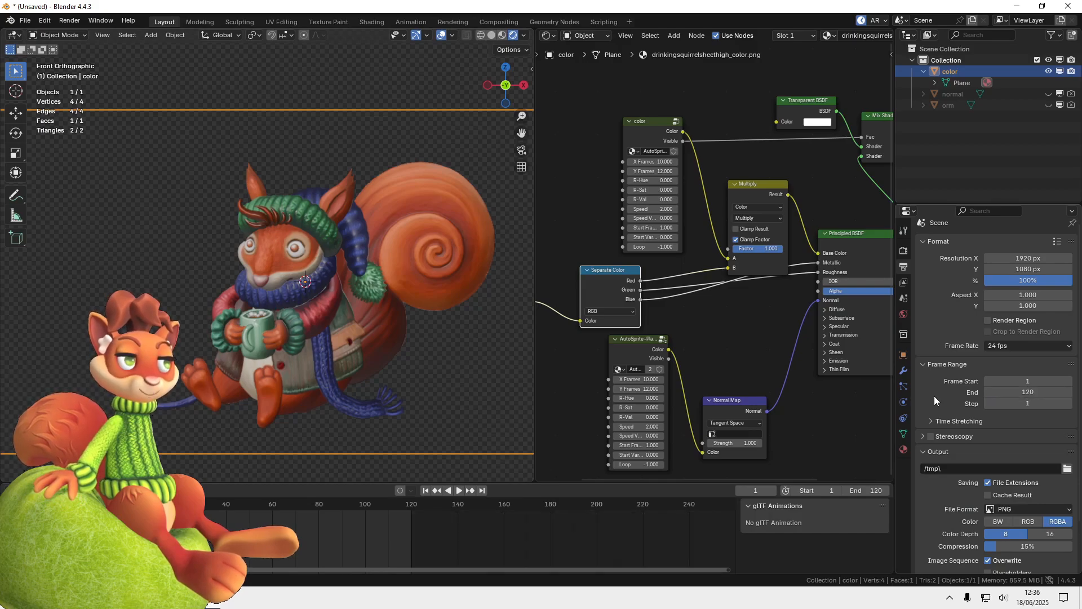
pyautogui.click(457, 490)
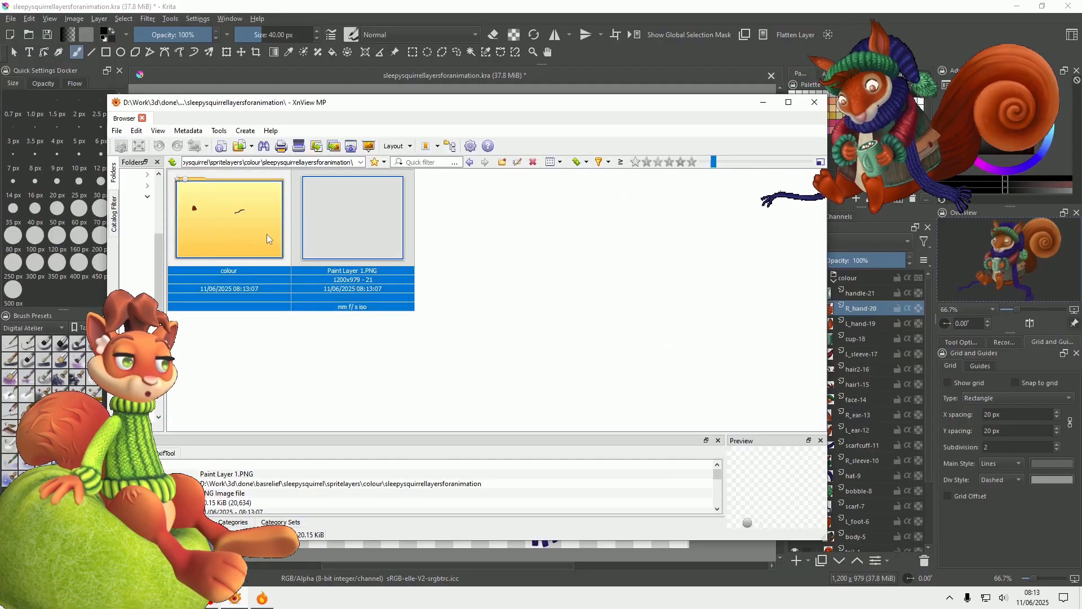
# Switch to XnView MP, open the exported colour folder and look through the squirrel's PNG layers
pyautogui.doubleClick(229, 220)
pyautogui.scroll(-5, 427, 284)
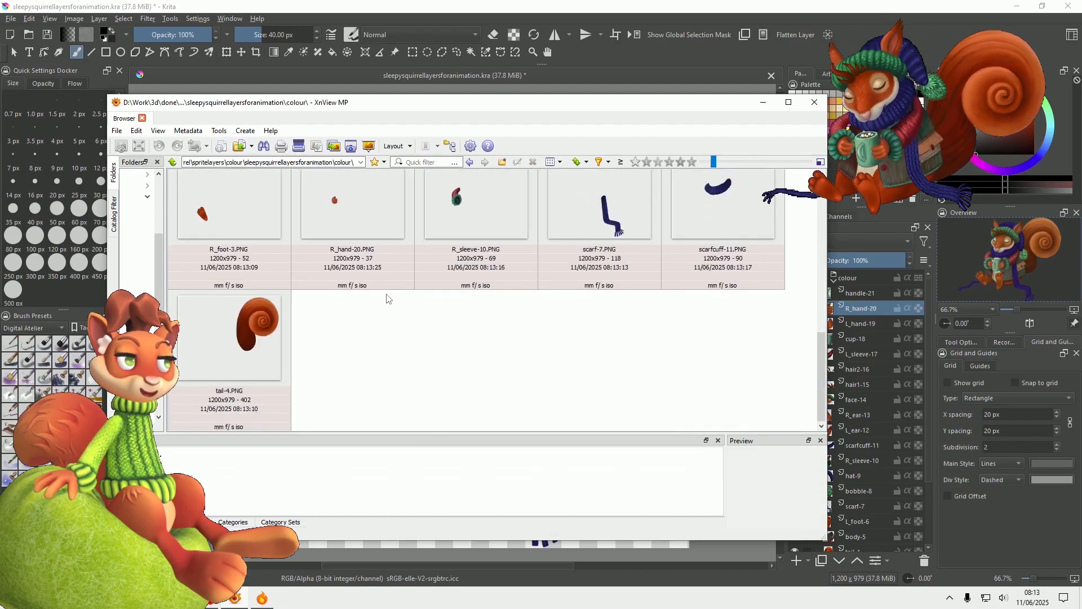
pyautogui.scroll(3, 374, 305)
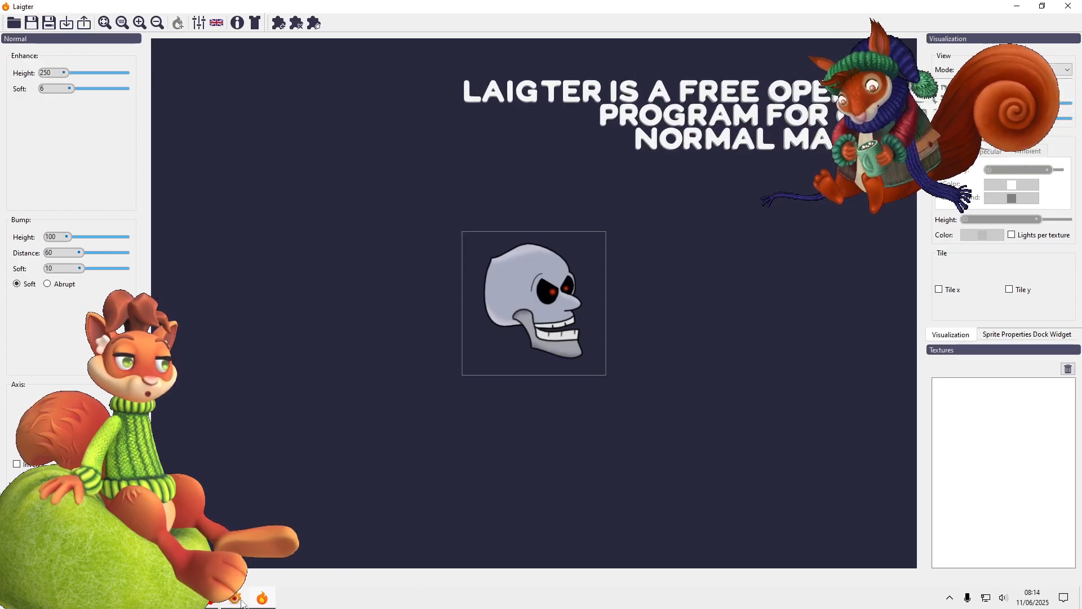
# Load backscarf-1.PNG from XnView MP into Laigter and export the maps of the loaded squirrel textures
pyautogui.click(252, 601)
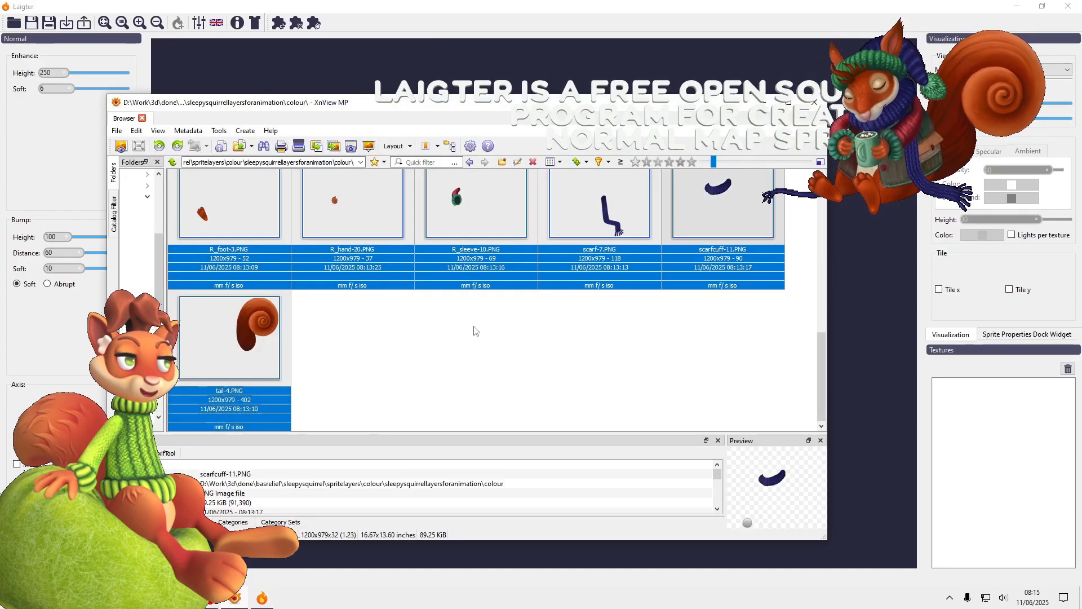
pyautogui.scroll(3, 457, 359)
pyautogui.scroll(1, 458, 359)
pyautogui.click(358, 226)
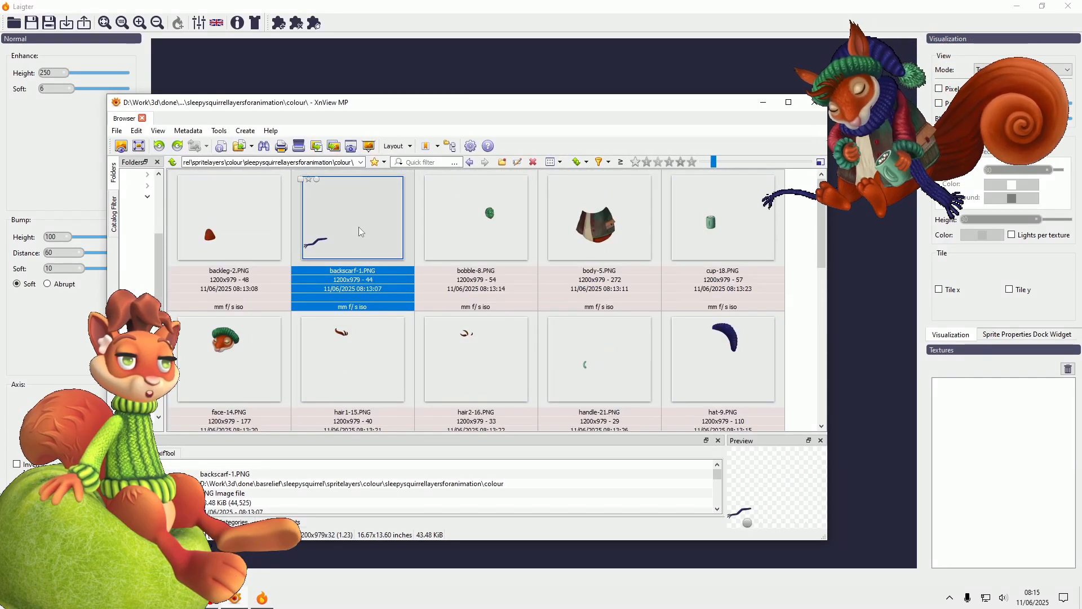
pyautogui.moveTo(362, 242); pyautogui.dragTo(862, 230)
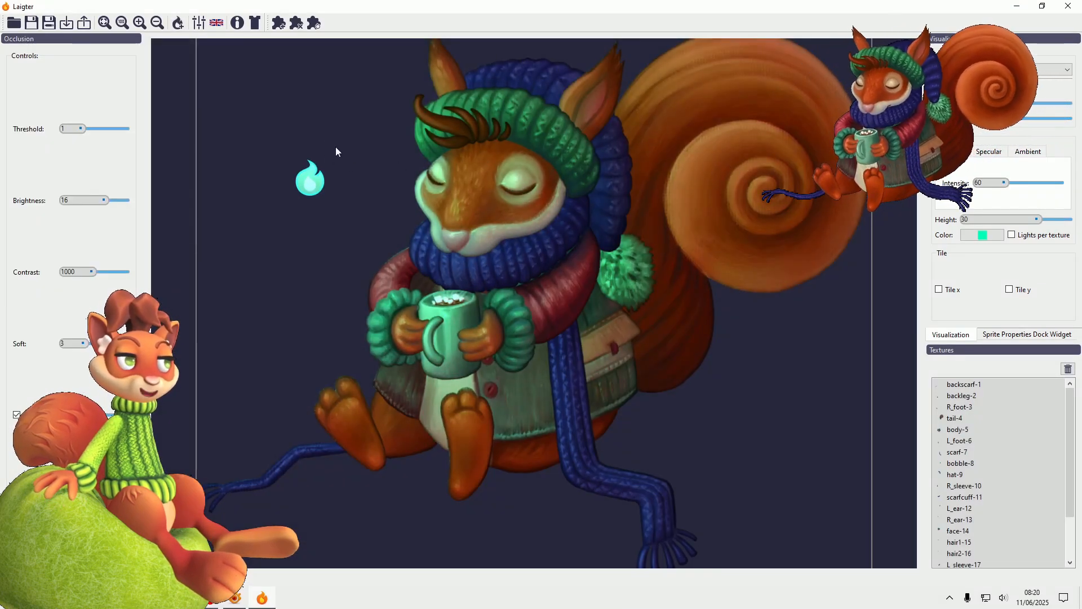
pyautogui.click(85, 23)
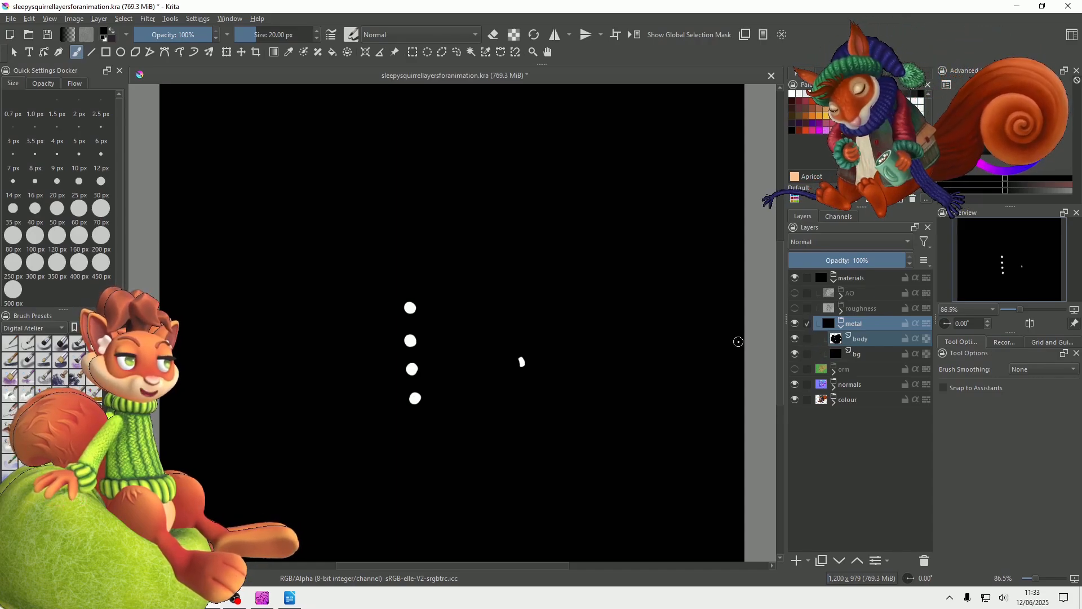
# Switch to Krita, hide the metal group's bg layer to inspect the body mask, and show the bg layer again
pyautogui.click(795, 354)
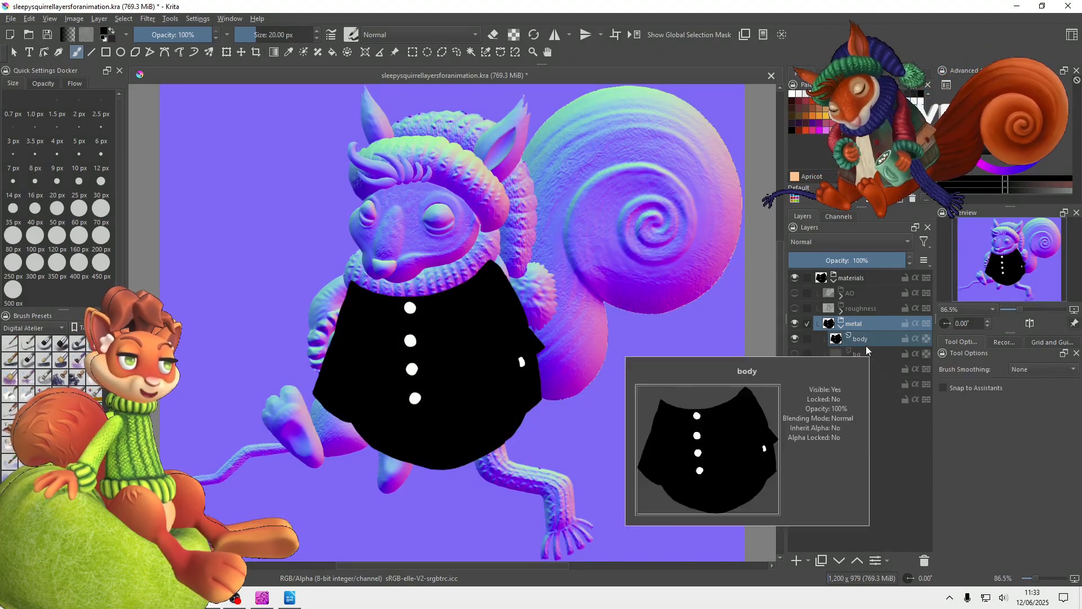
pyautogui.click(795, 354)
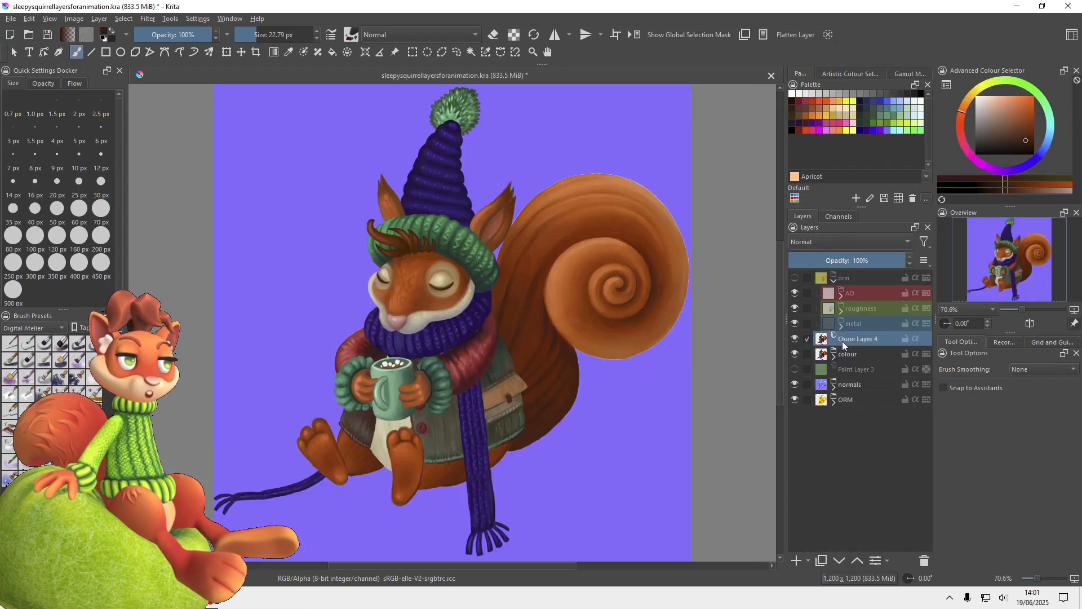
# Expand the colour group and hide its handle layer
pyautogui.click(835, 357)
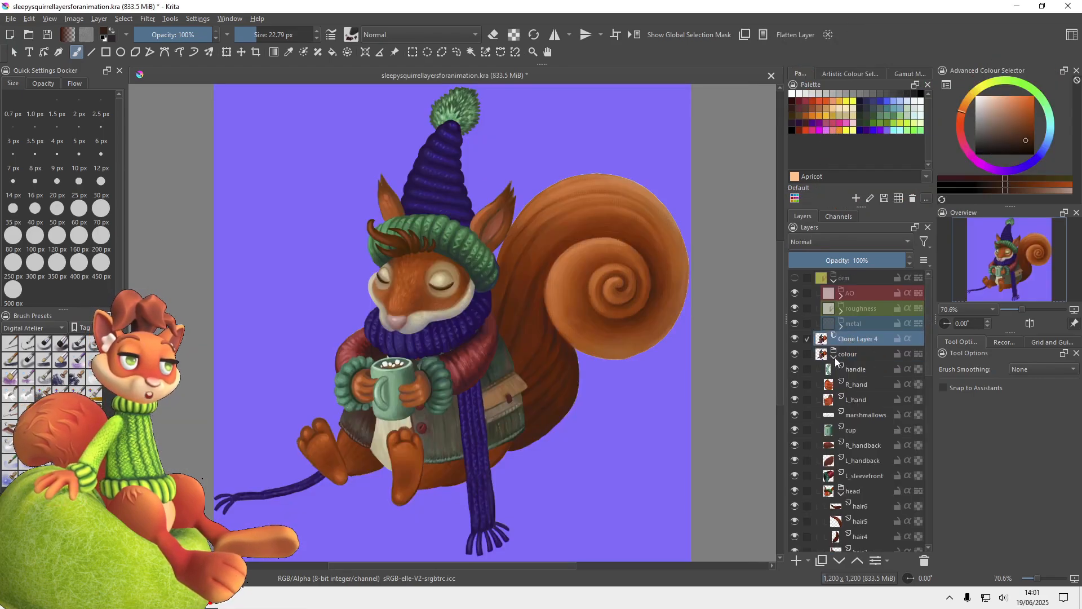
pyautogui.click(794, 370)
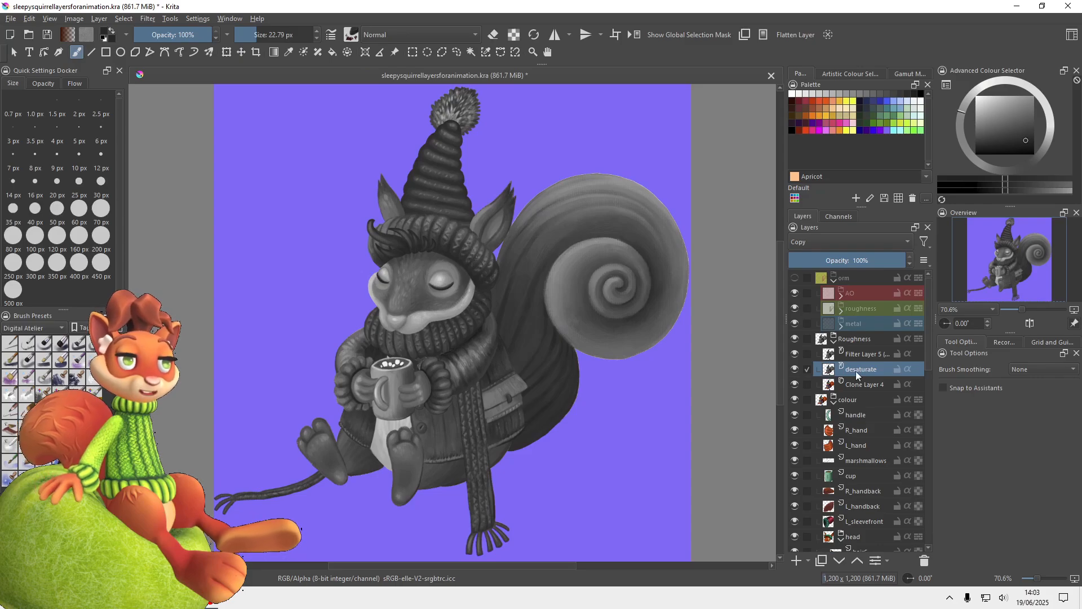
pyautogui.doubleClick(855, 355)
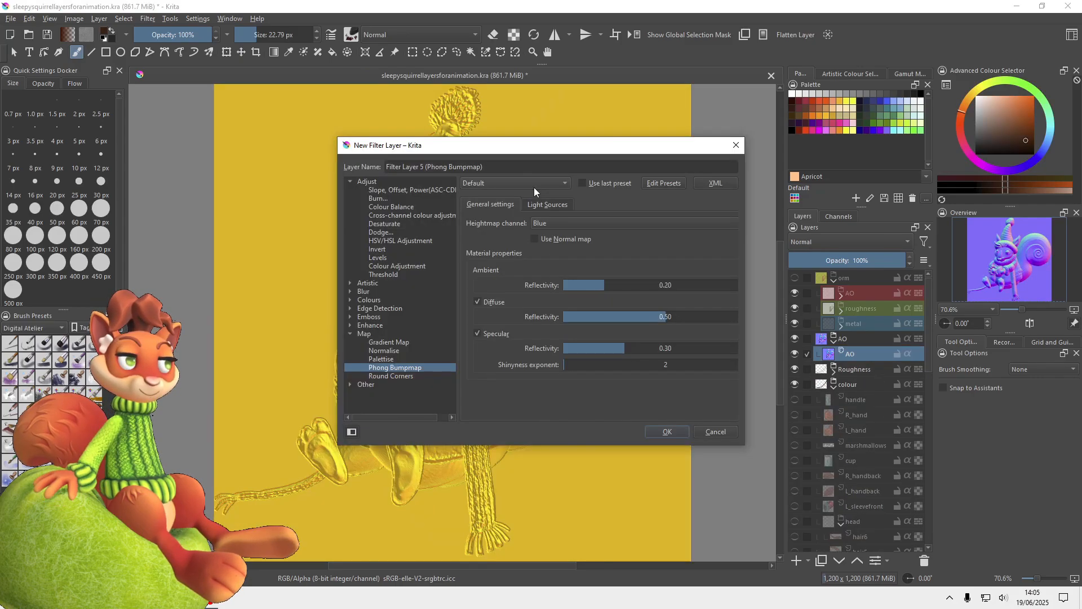
# Apply the AO preset to the new Phong Bumpmap filter layer and review its light sources and general settings
pyautogui.click(540, 185)
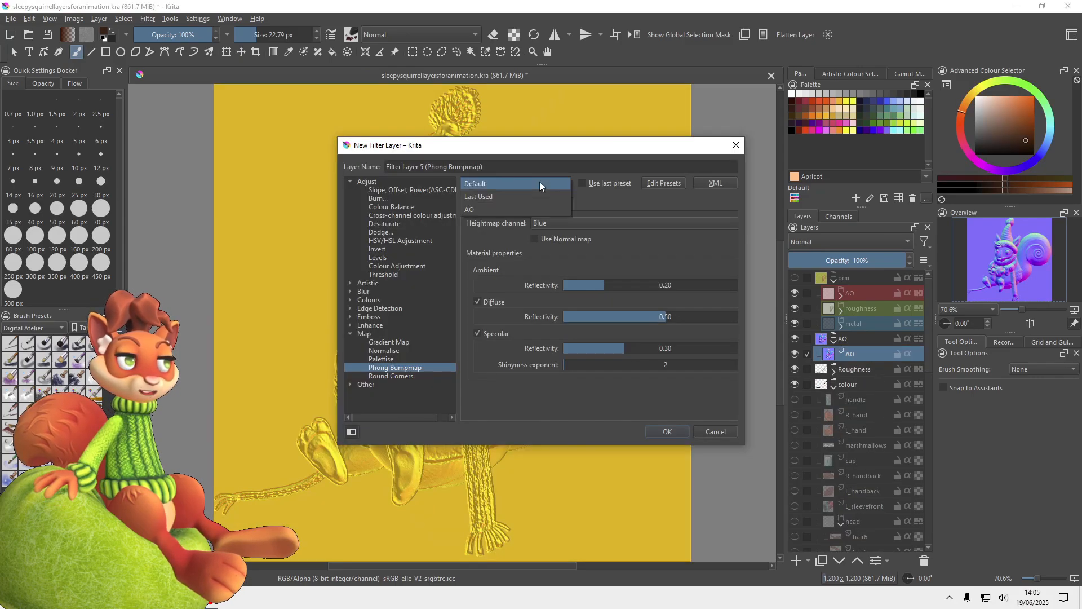
pyautogui.click(510, 208)
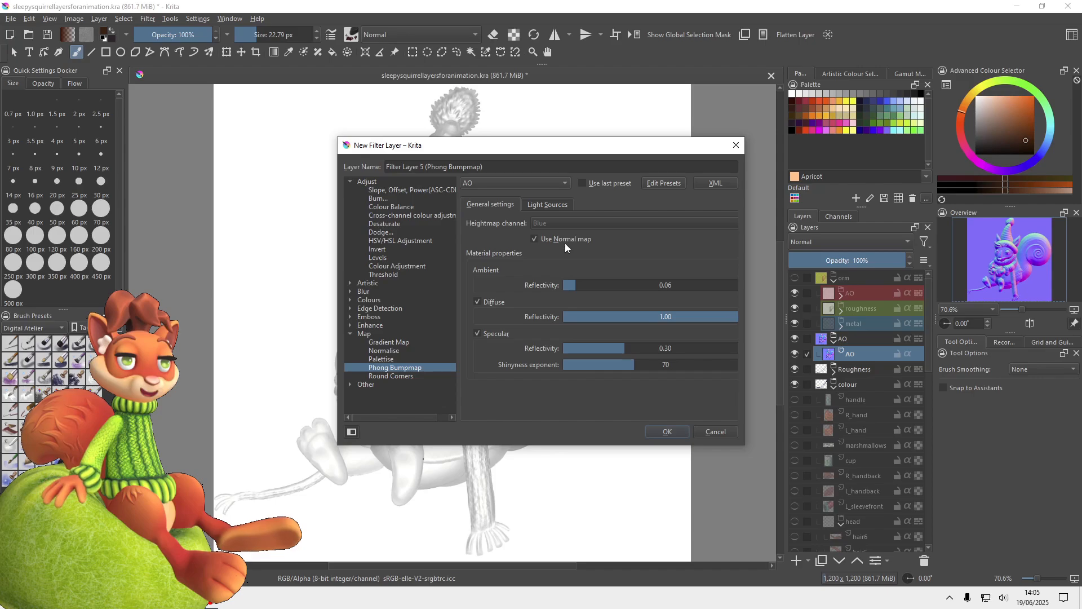
pyautogui.click(548, 205)
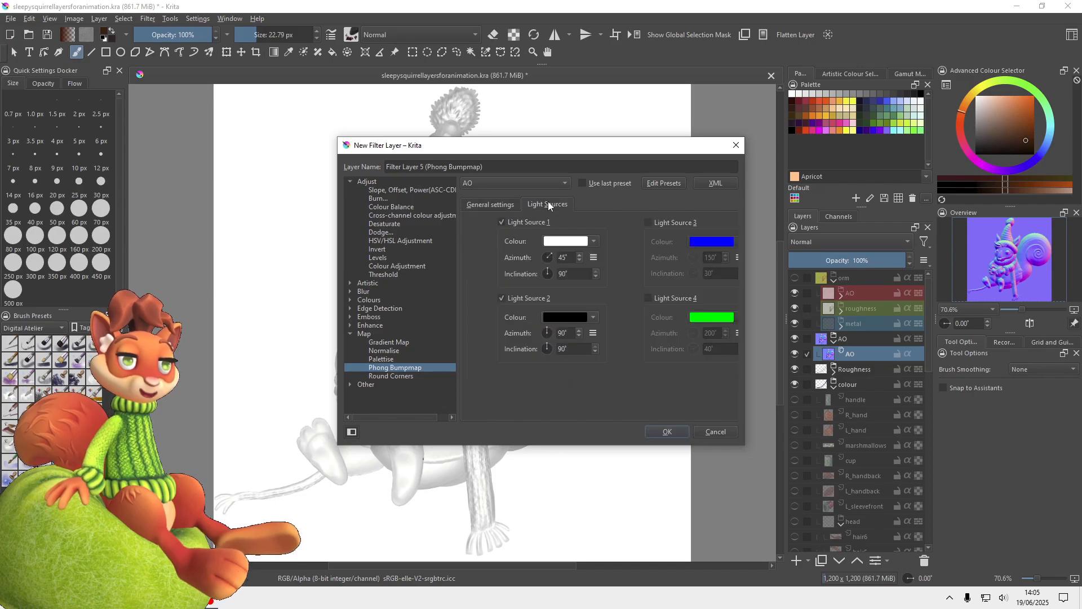
pyautogui.click(505, 205)
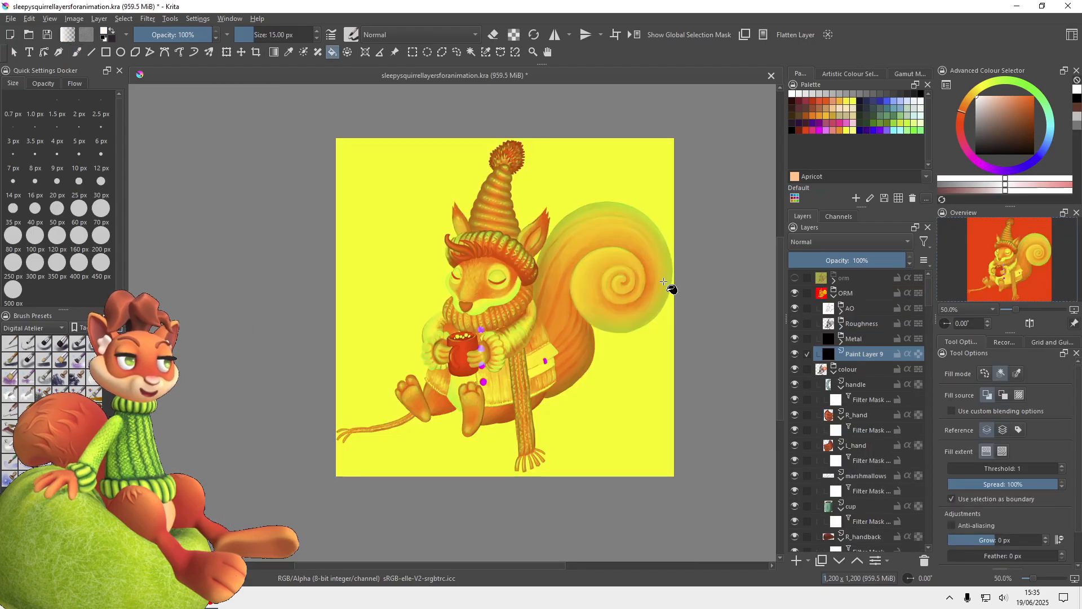
# Fill Paint Layer 9 with black and open the new-layer options for Clone Layer 4 in the Roughness group
pyautogui.click(546, 286)
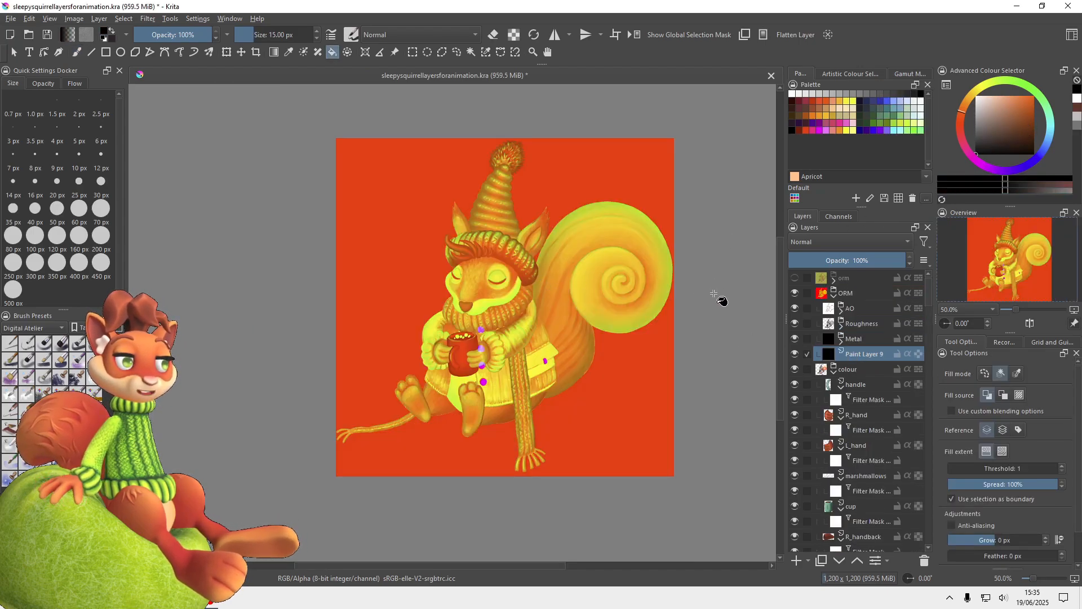
pyautogui.click(841, 324)
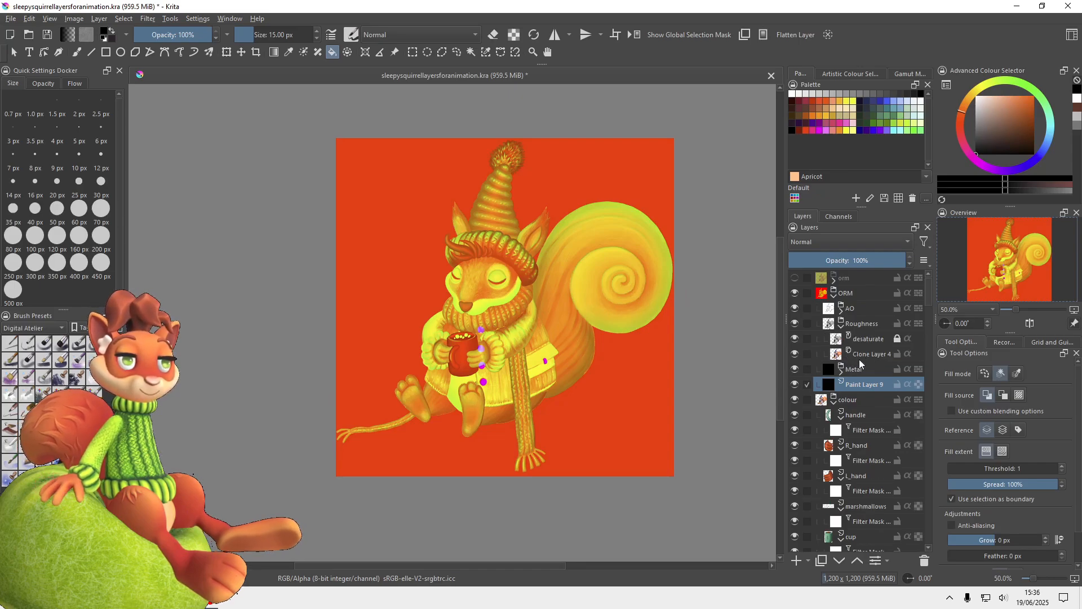
pyautogui.click(861, 356)
pyautogui.click(809, 561)
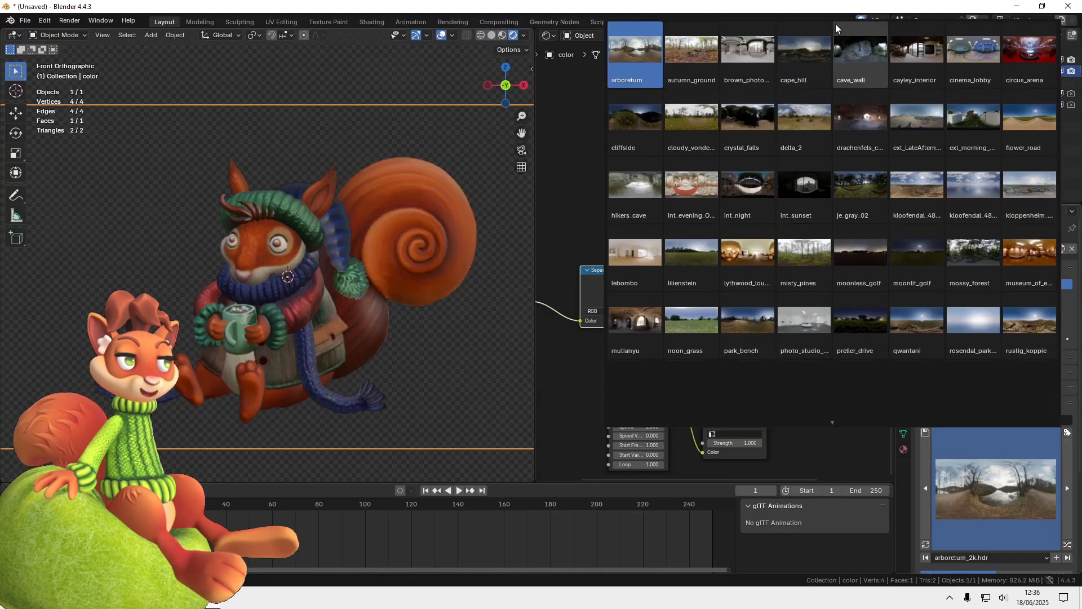
# Switch to Blender and light the scene with the Brown Photostudio 02 HDRI, rotated to about 68.82
pyautogui.click(749, 55)
pyautogui.scroll(-4, 970, 494)
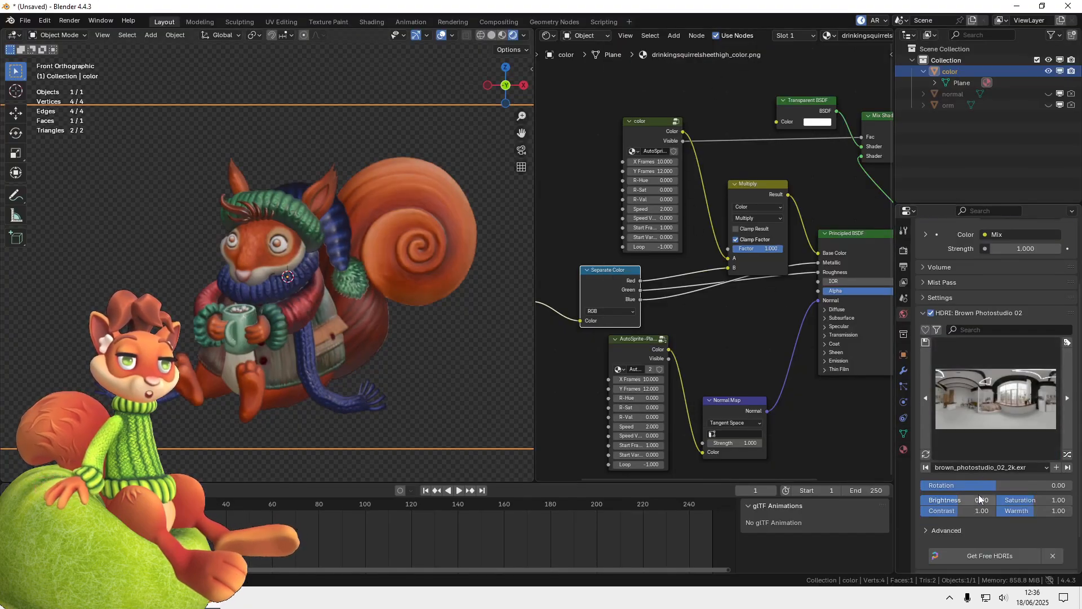
pyautogui.moveTo(991, 487); pyautogui.dragTo(1018, 487)
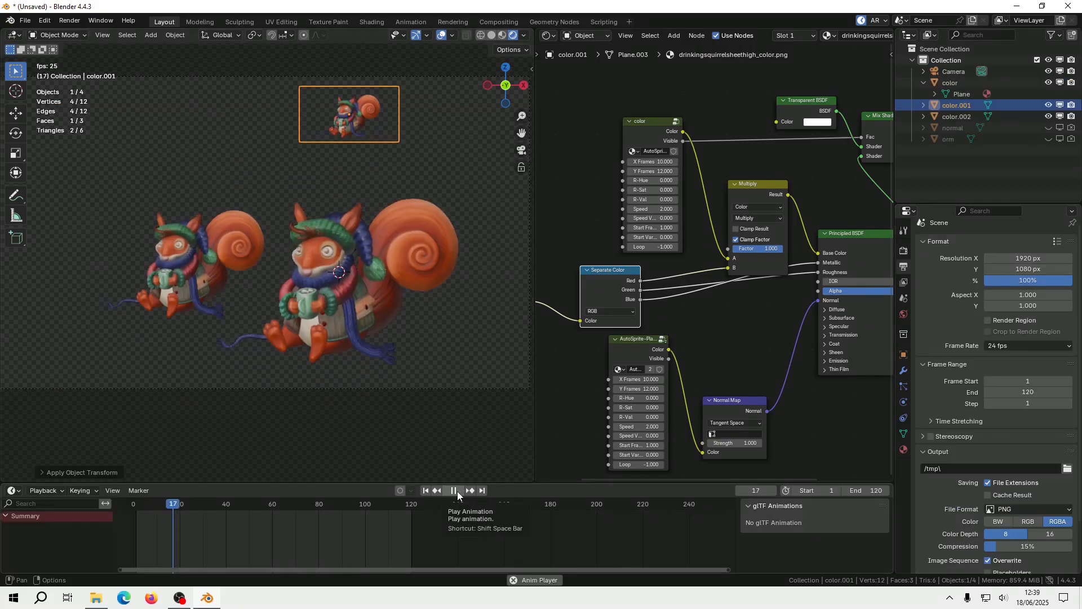